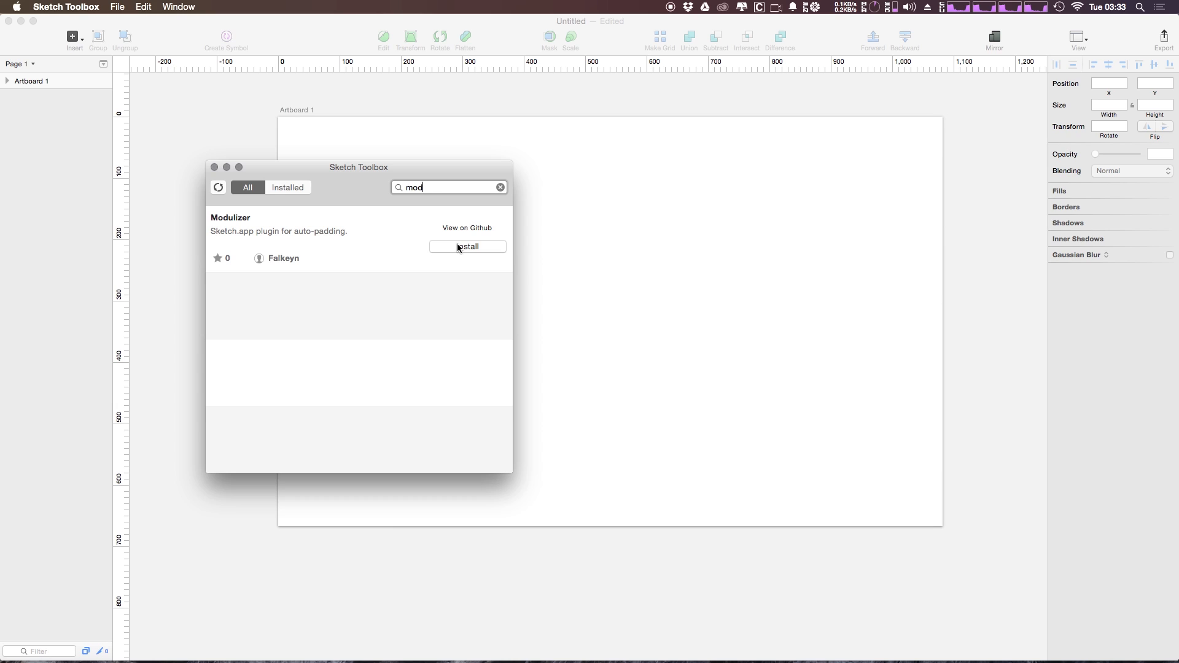
# Install the Modulizer auto-padding plugin and return to the Sketch document
pyautogui.click(458, 248)
pyautogui.click(935, 264)
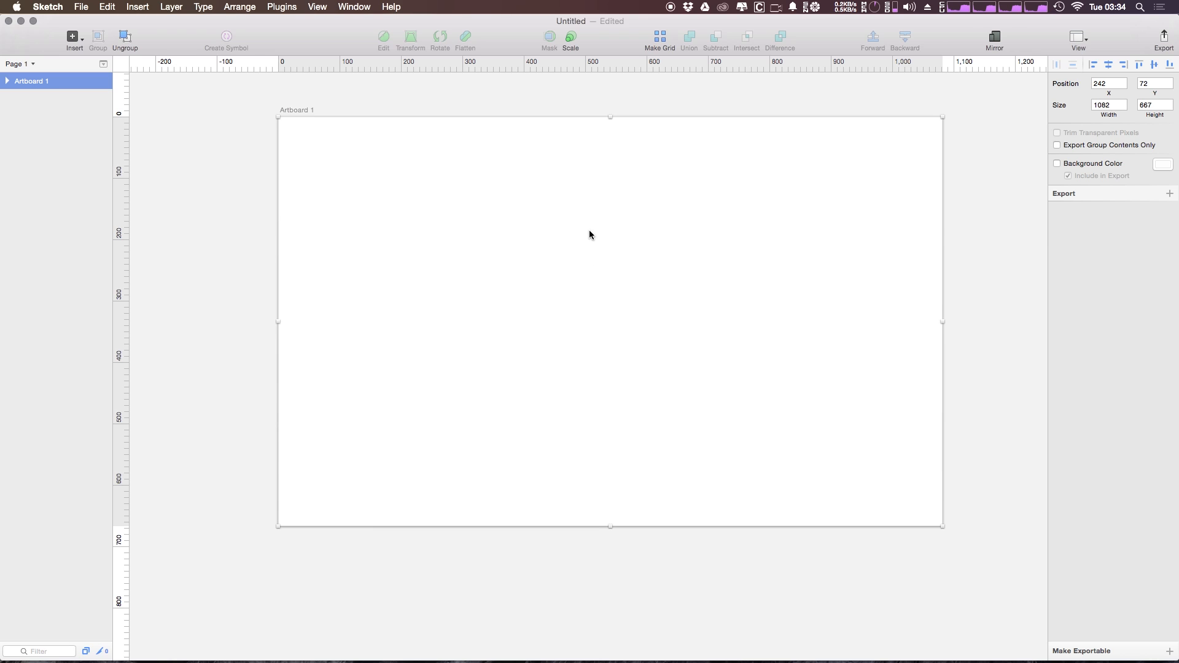
# Draw a rounded rectangle about 522 wide and 185 high in the upper part of Artboard 1
pyautogui.click(73, 40)
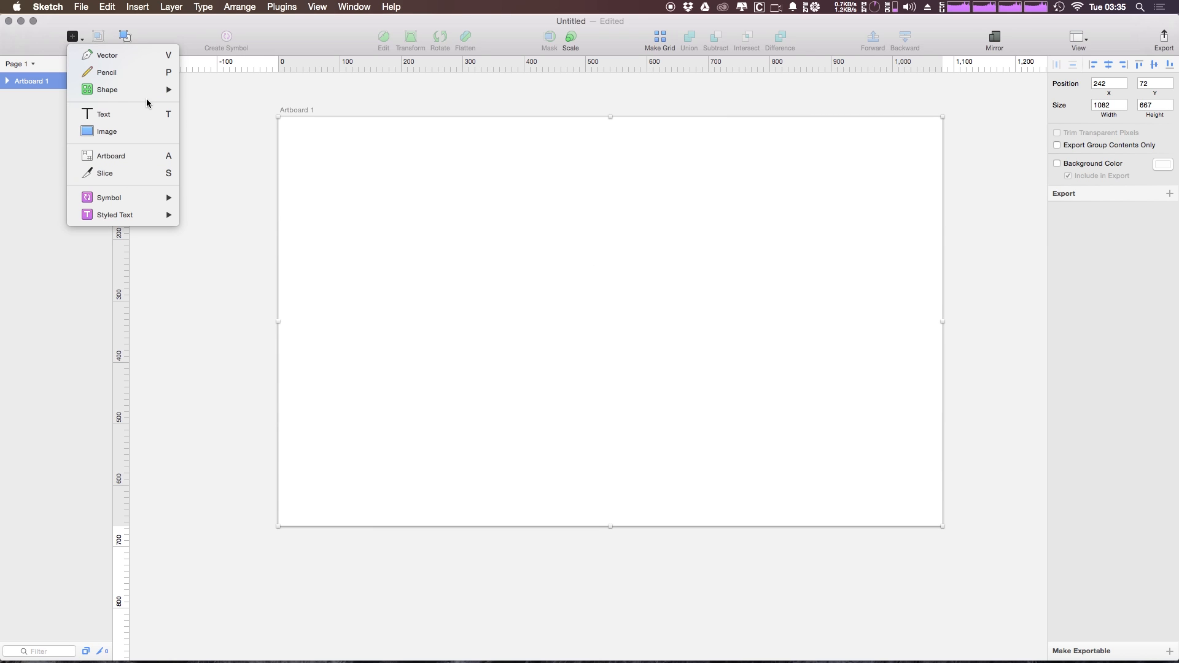
pyautogui.moveTo(158, 90)
pyautogui.click(222, 158)
pyautogui.moveTo(398, 165); pyautogui.dragTo(718, 278)
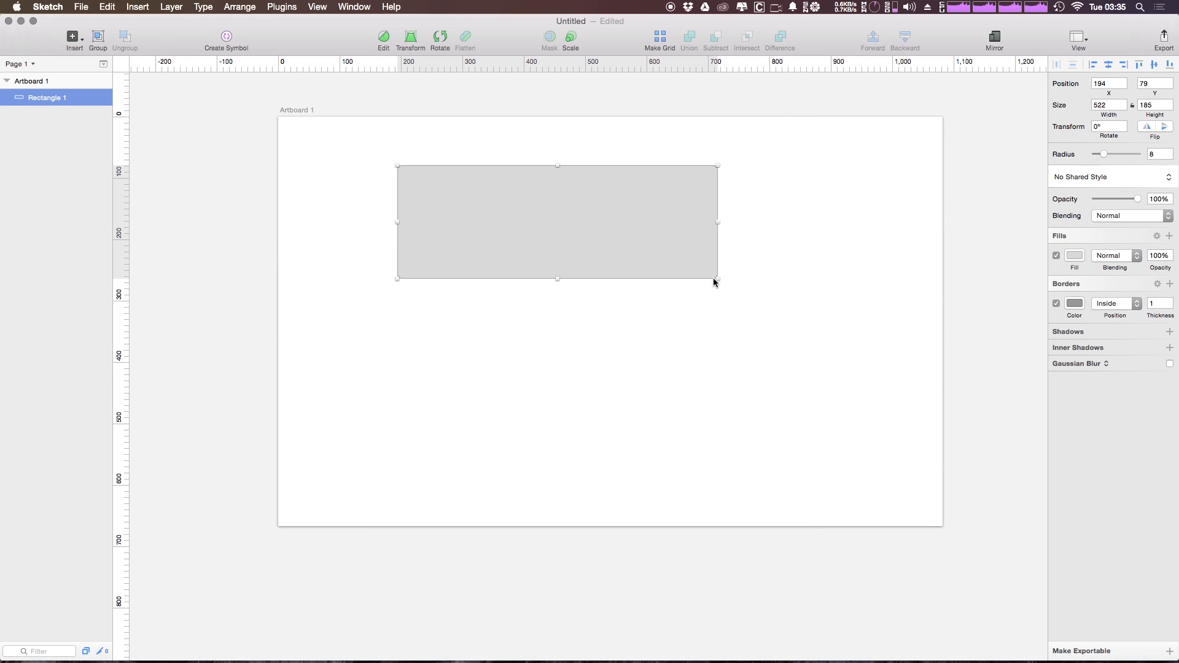
pyautogui.click(636, 452)
# Add a text layer over the rectangle and set its typeface to DIN Alternate
pyautogui.press('t')
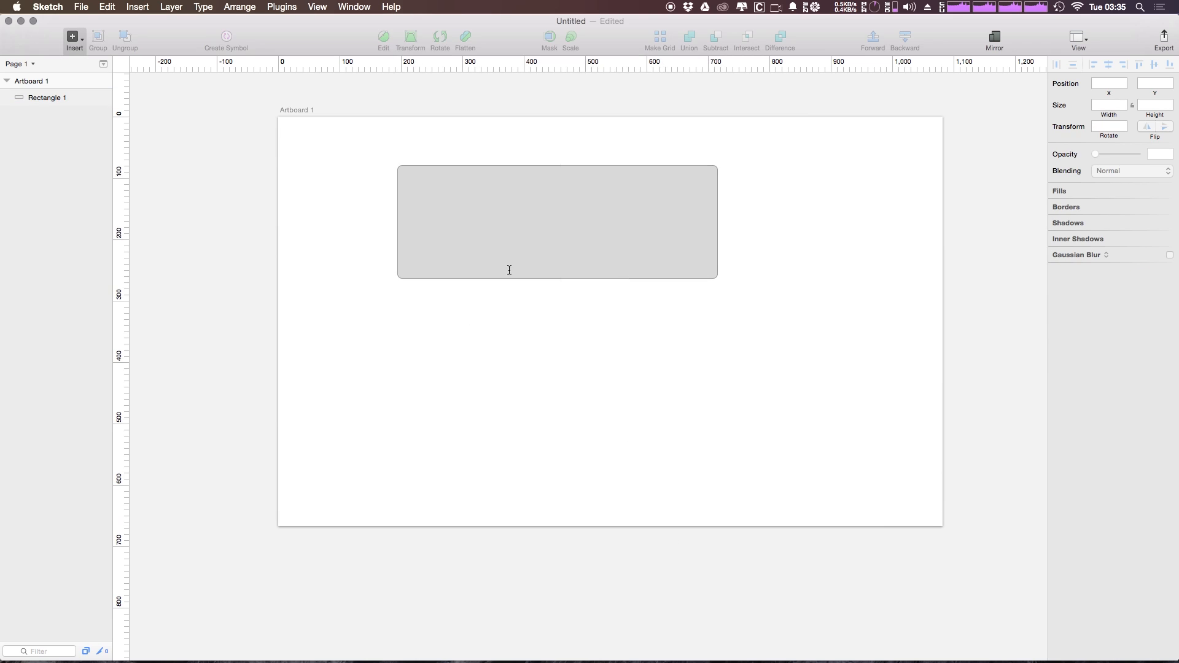
pyautogui.click(441, 213)
pyautogui.click(1122, 178)
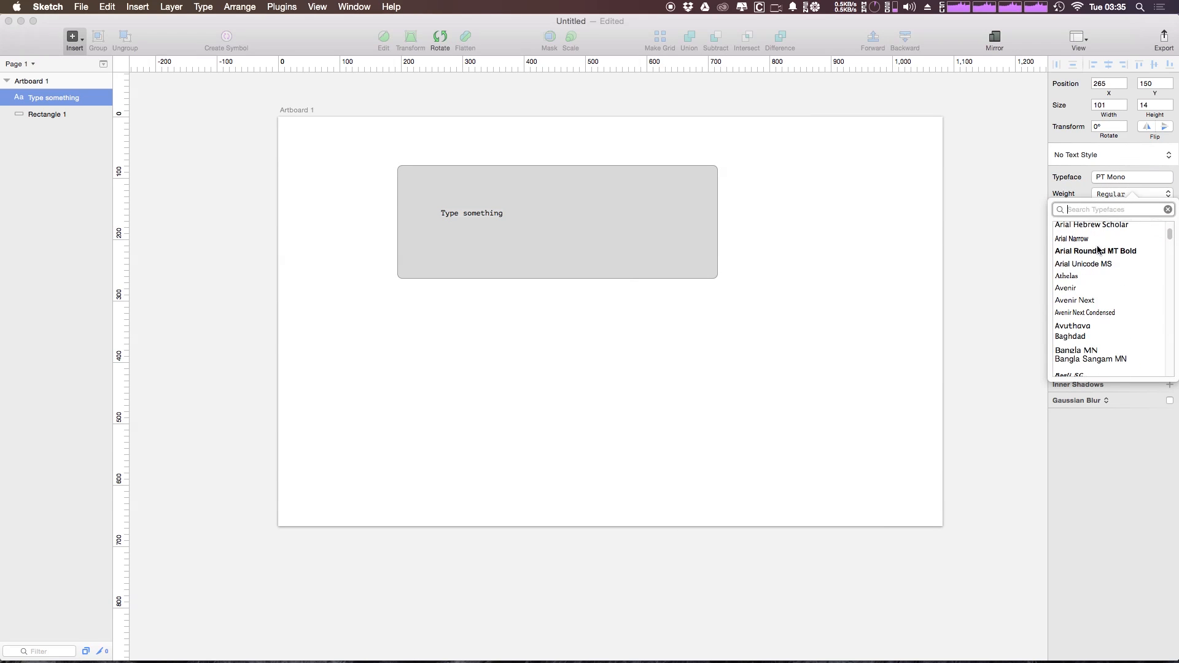
pyautogui.scroll(-10, 1099, 248)
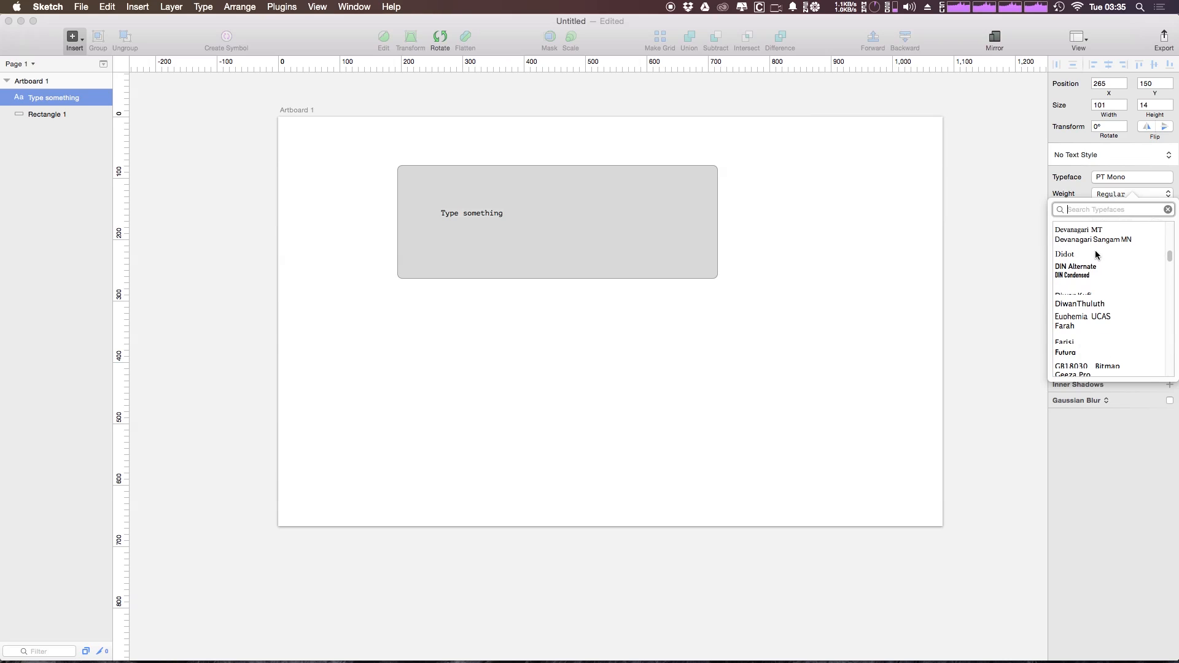
pyautogui.click(1071, 266)
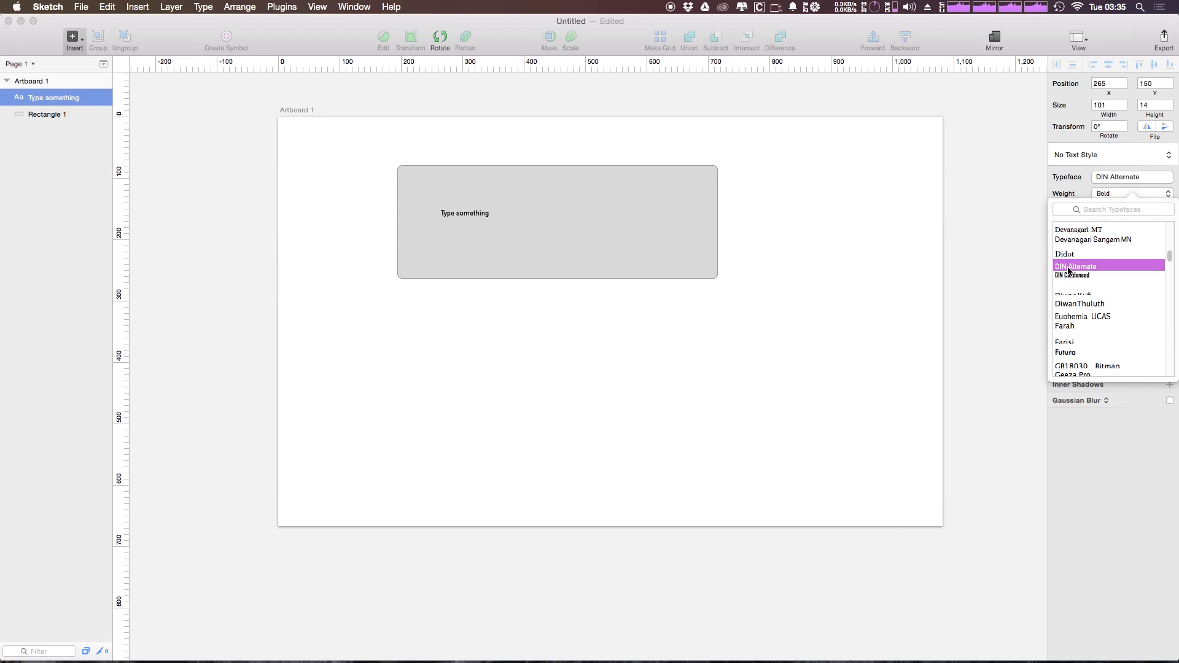
pyautogui.click(1076, 184)
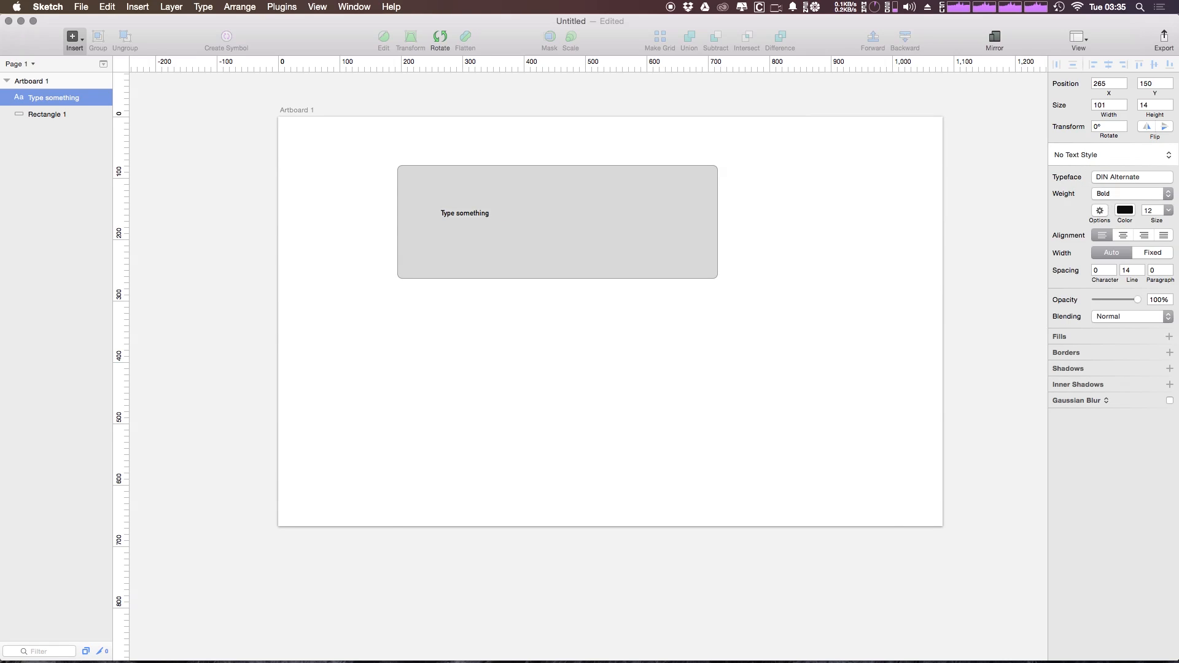
# Set the text size to 64 and replace the placeholder text with "Button"
pyautogui.click(1168, 210)
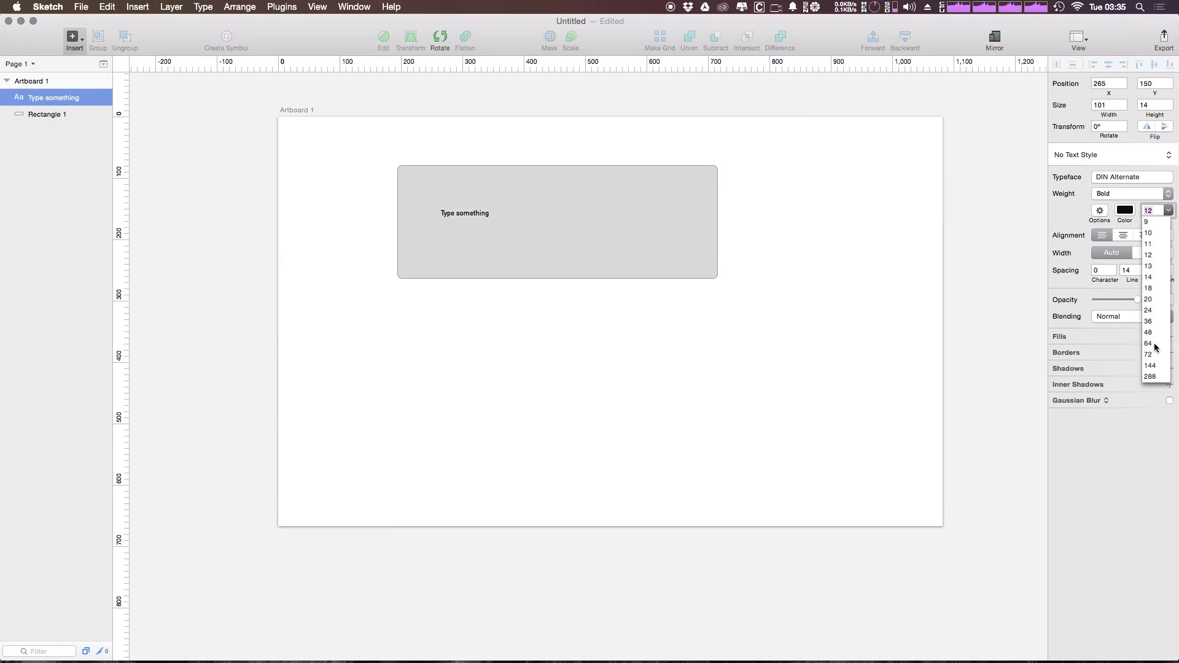
pyautogui.click(1149, 343)
pyautogui.doubleClick(584, 250)
pyautogui.doubleClick(583, 250)
pyautogui.tripleClick(584, 249)
pyautogui.write('BN')
pyautogui.press('BackSpace')
pyautogui.write('utton')
# Turn off the rectangle's border and fill it with the blue global color
pyautogui.click(706, 253)
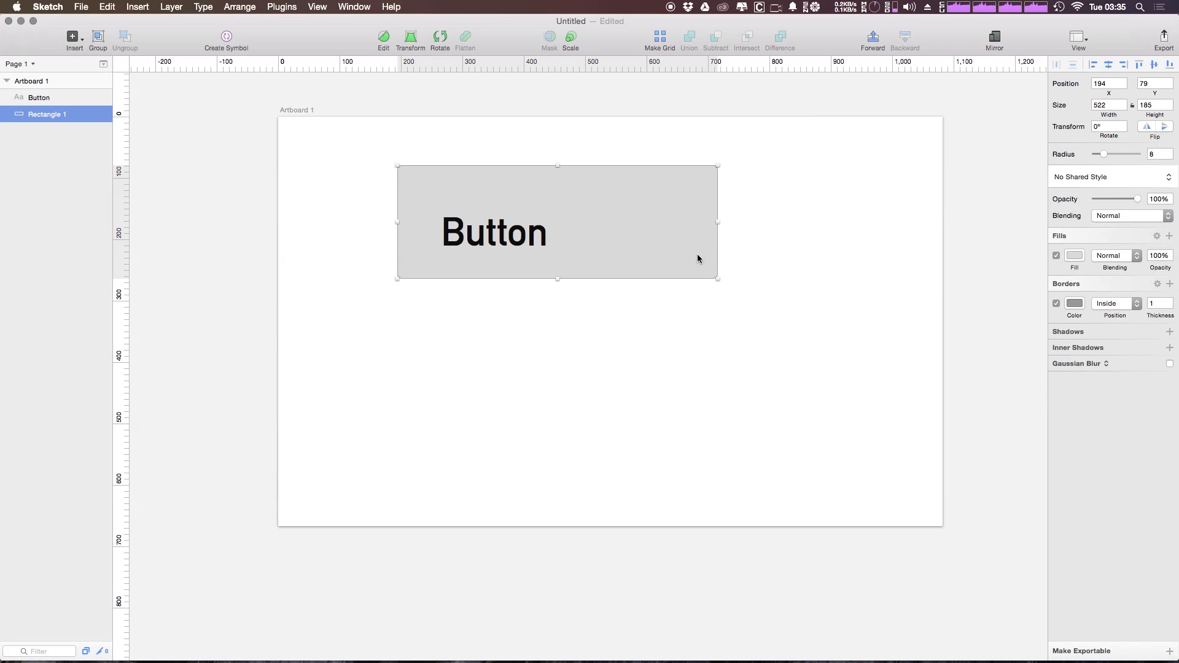
pyautogui.click(1056, 304)
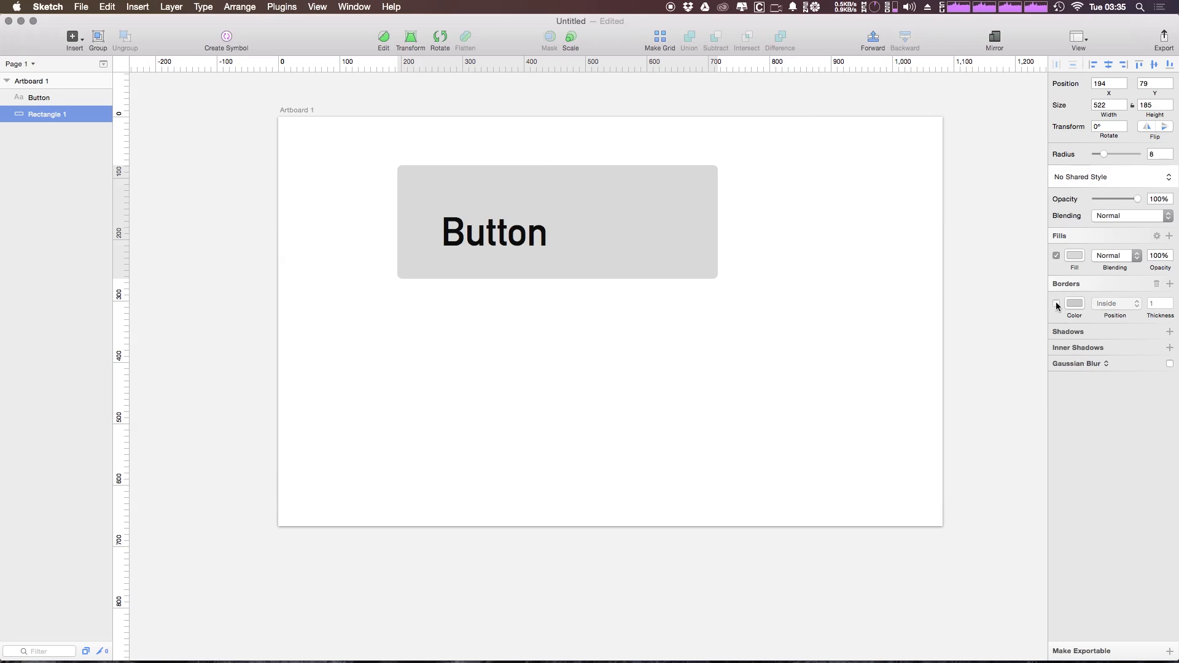
pyautogui.click(1067, 258)
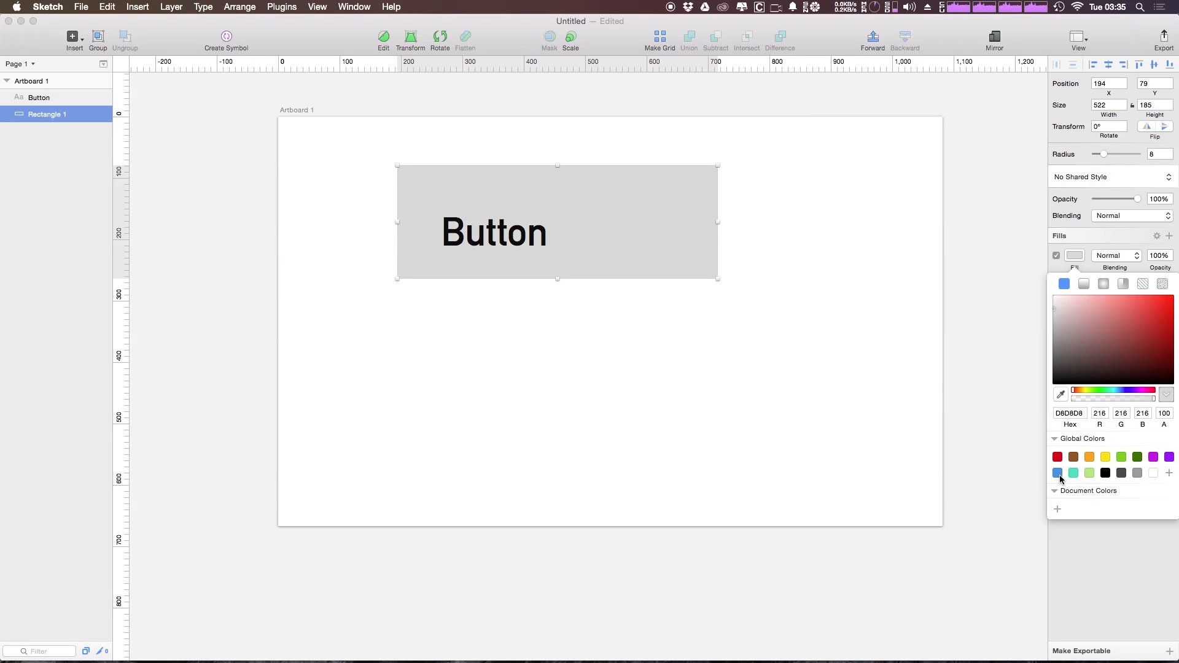
pyautogui.click(1059, 474)
pyautogui.click(903, 347)
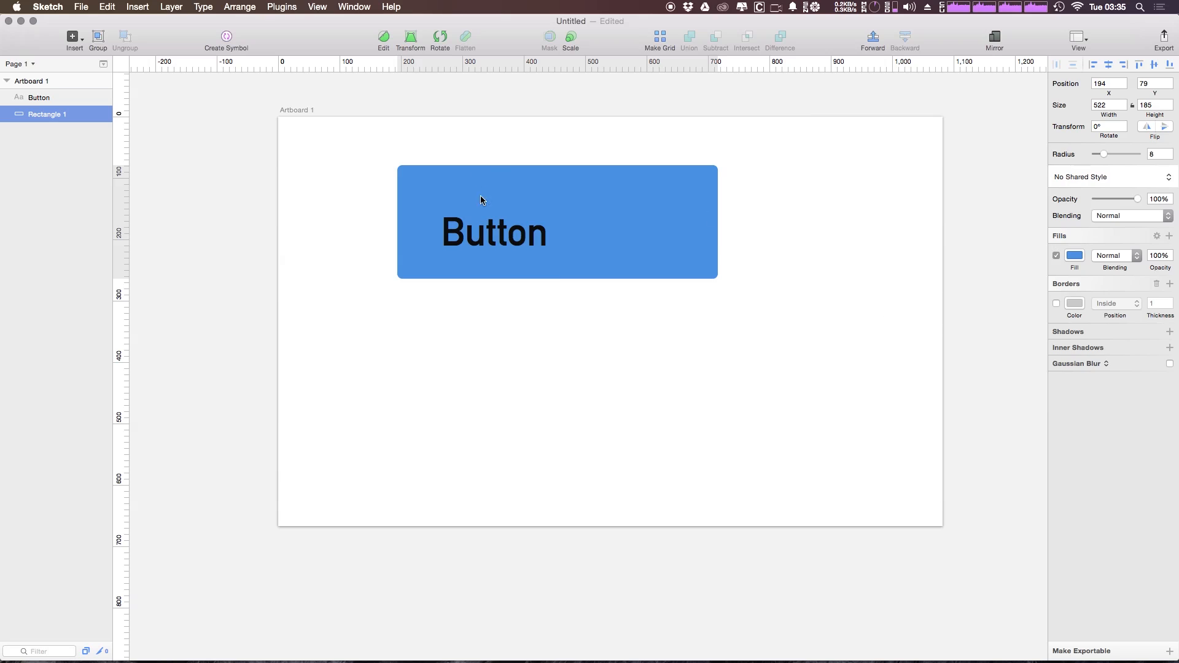
# Change the color of the Button text to white
pyautogui.click(491, 240)
pyautogui.click(1131, 214)
pyautogui.moveTo(1095, 264); pyautogui.dragTo(1026, 226)
pyautogui.click(924, 183)
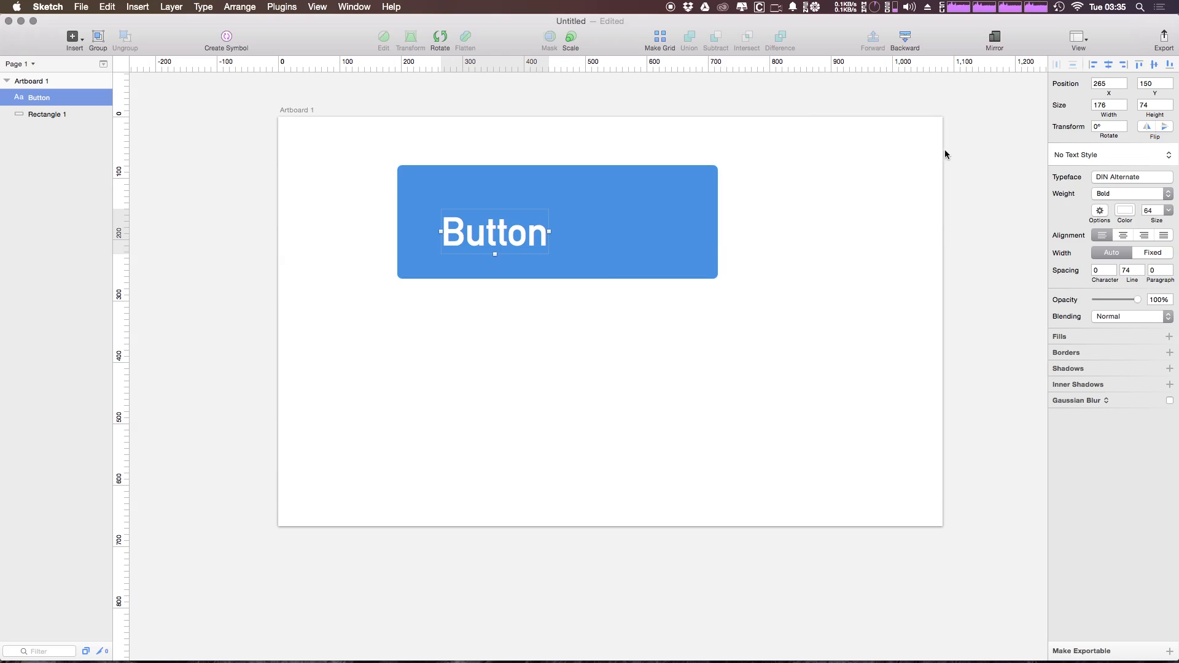
# Select the Button text and the rectangle and apply Modulizer padding of 40 20 40 20 to them
pyautogui.moveTo(868, 151); pyautogui.dragTo(321, 353)
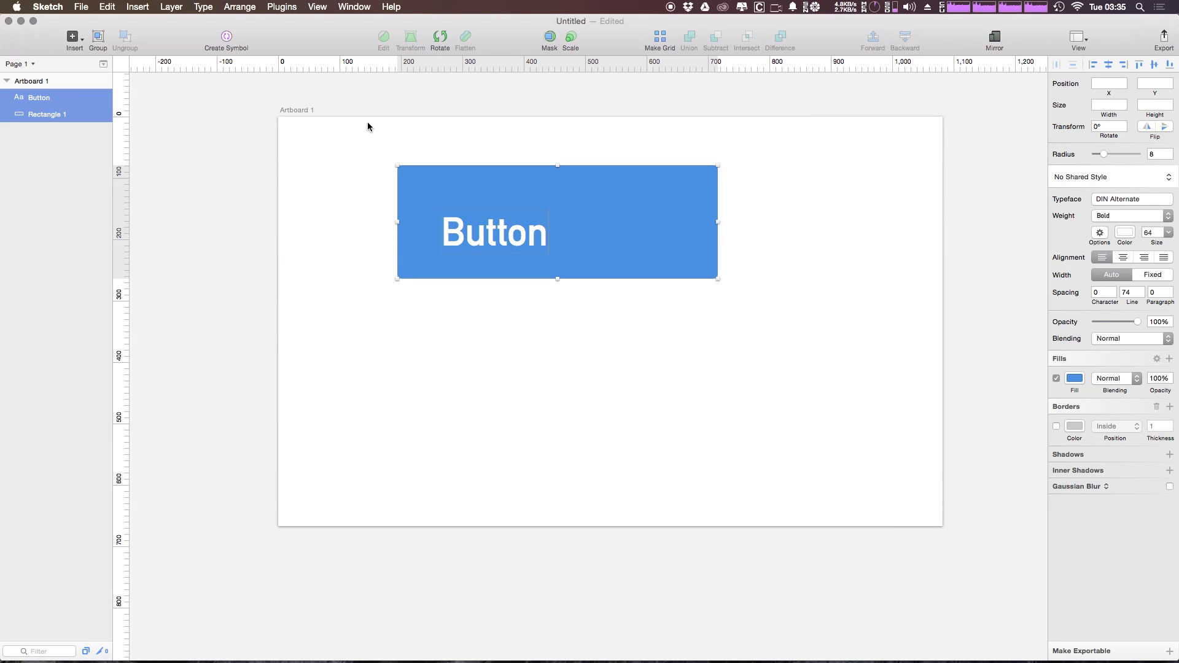
pyautogui.click(294, 6)
pyautogui.moveTo(323, 62)
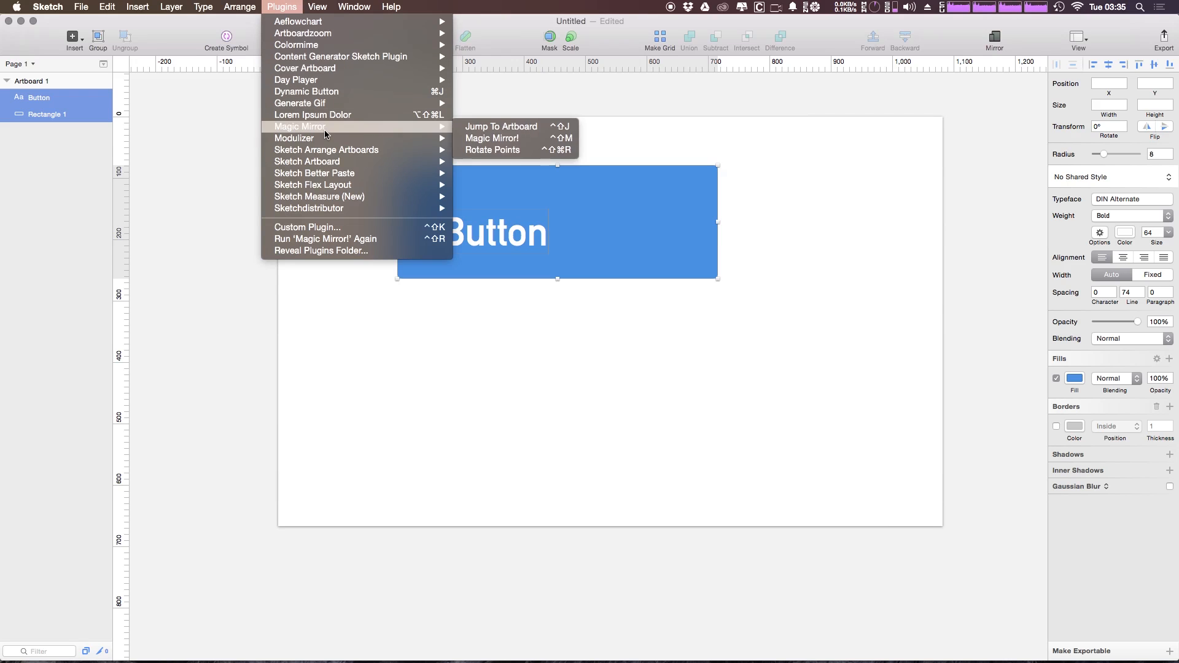
pyautogui.moveTo(325, 140)
pyautogui.click(832, 131)
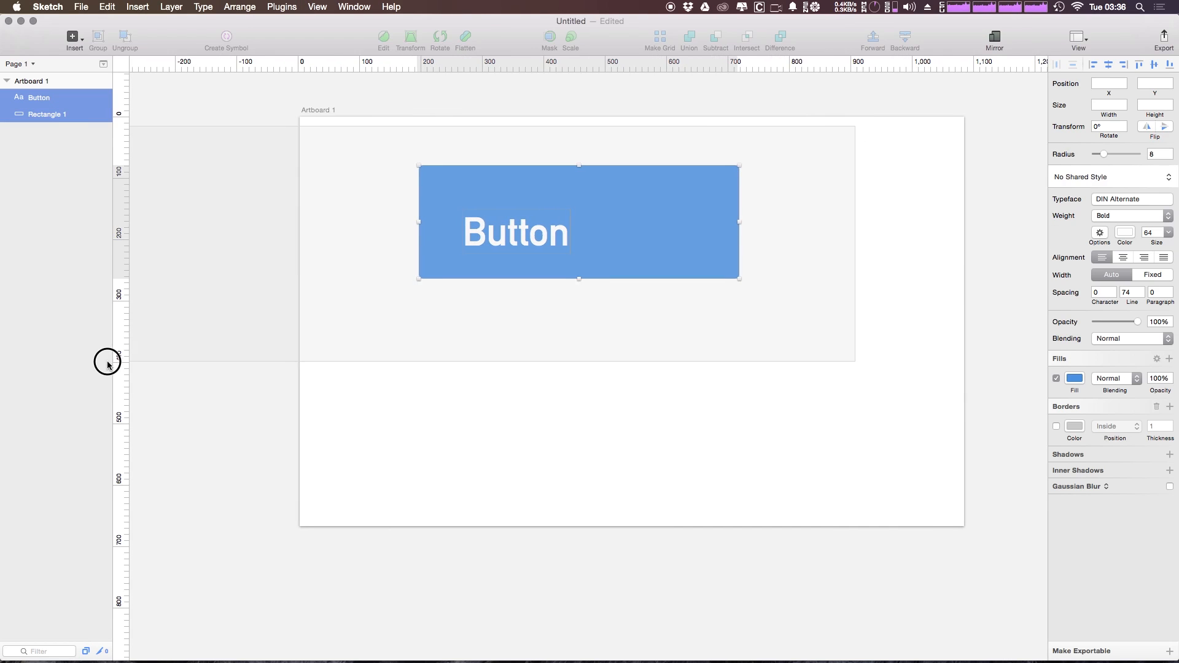
pyautogui.hscroll(5, 791, 365)
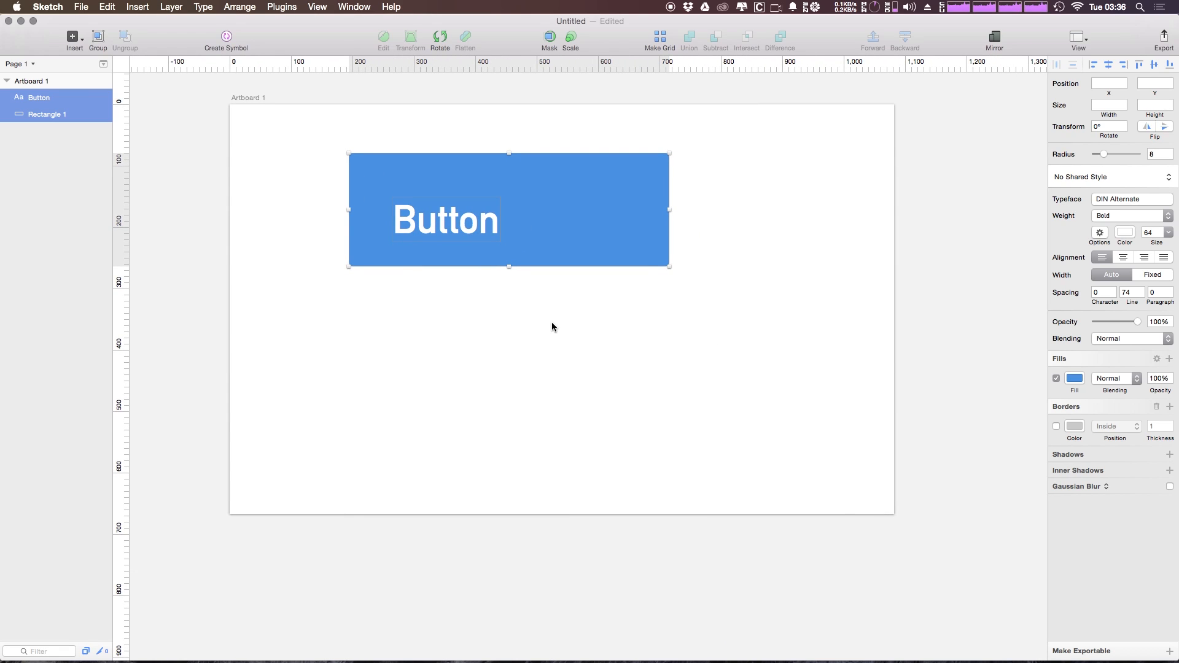
pyautogui.moveTo(551, 338); pyautogui.dragTo(506, 327)
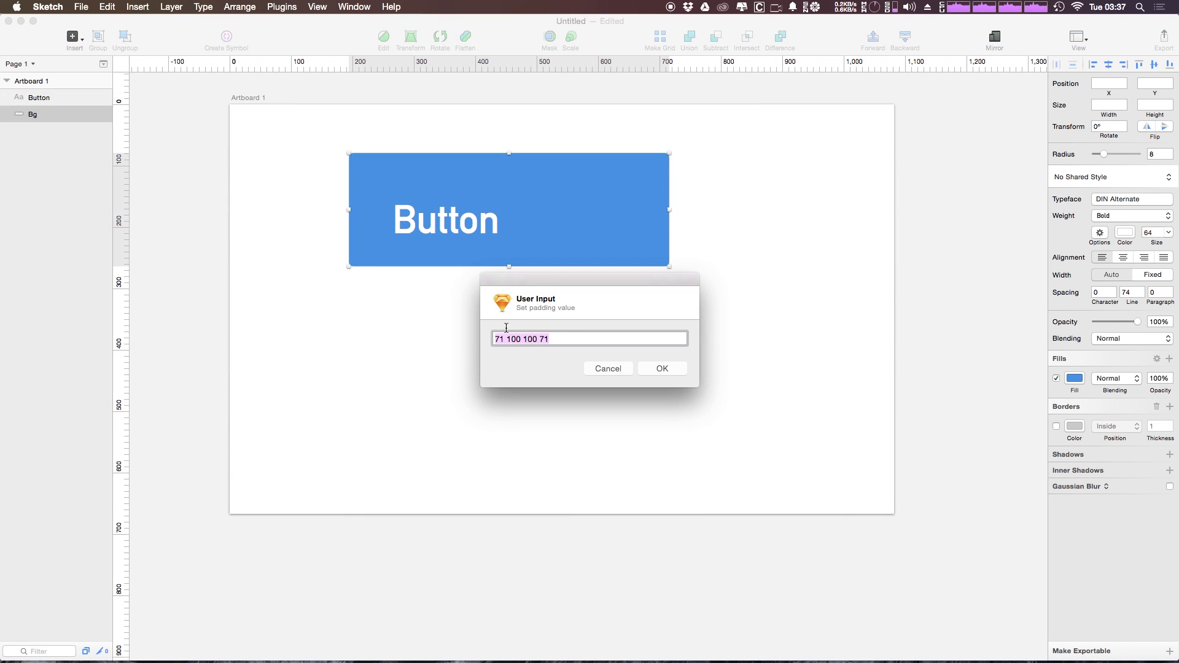
pyautogui.press('BackSpace')
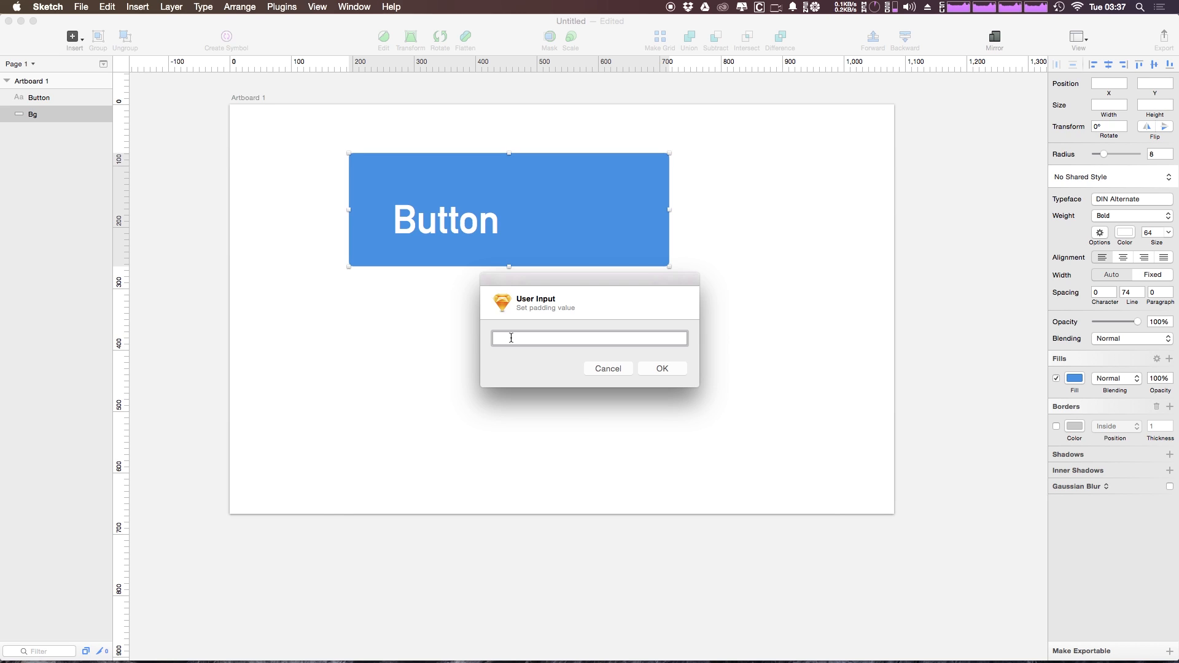
pyautogui.write('40 20 40 20')
pyautogui.click(676, 368)
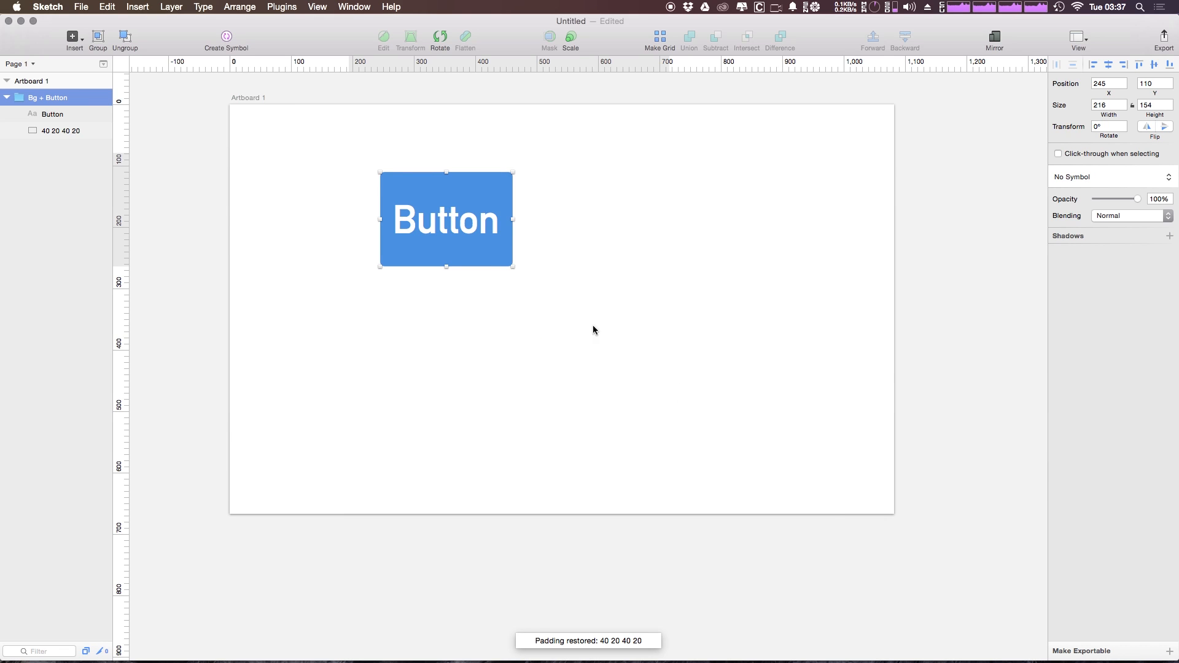
# Measure the Button text's distances to its background, and reapply the stored padding to the Bg + Button group
pyautogui.doubleClick(455, 224)
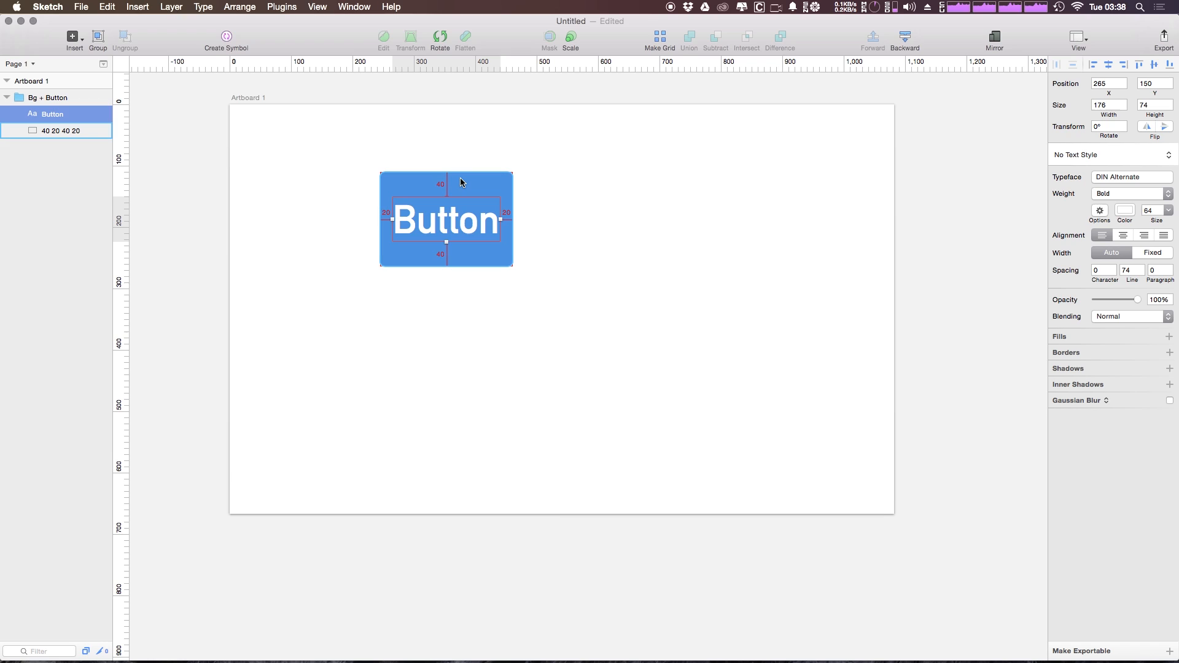
pyautogui.press('alt')
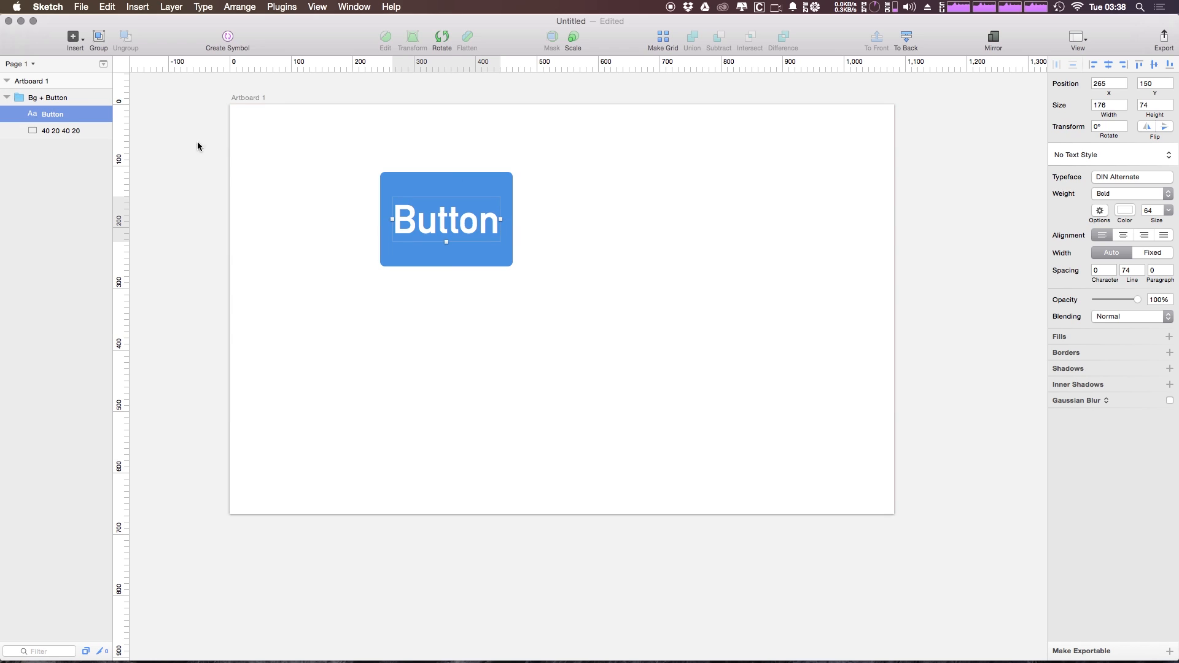
pyautogui.click(62, 130)
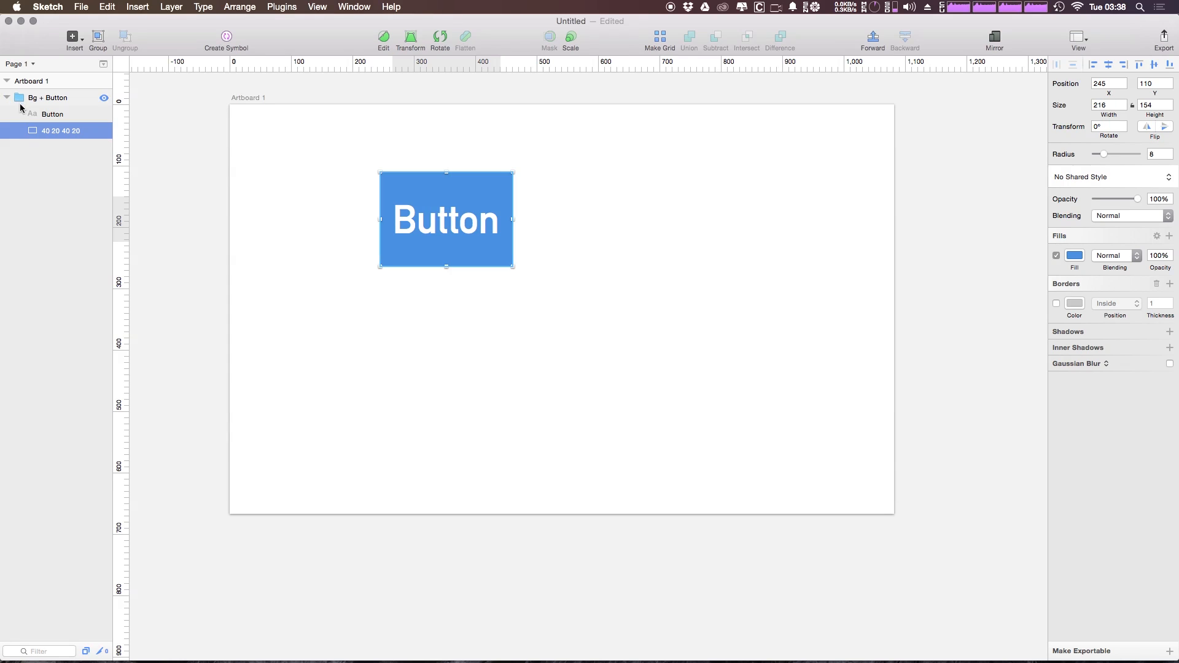
pyautogui.click(57, 98)
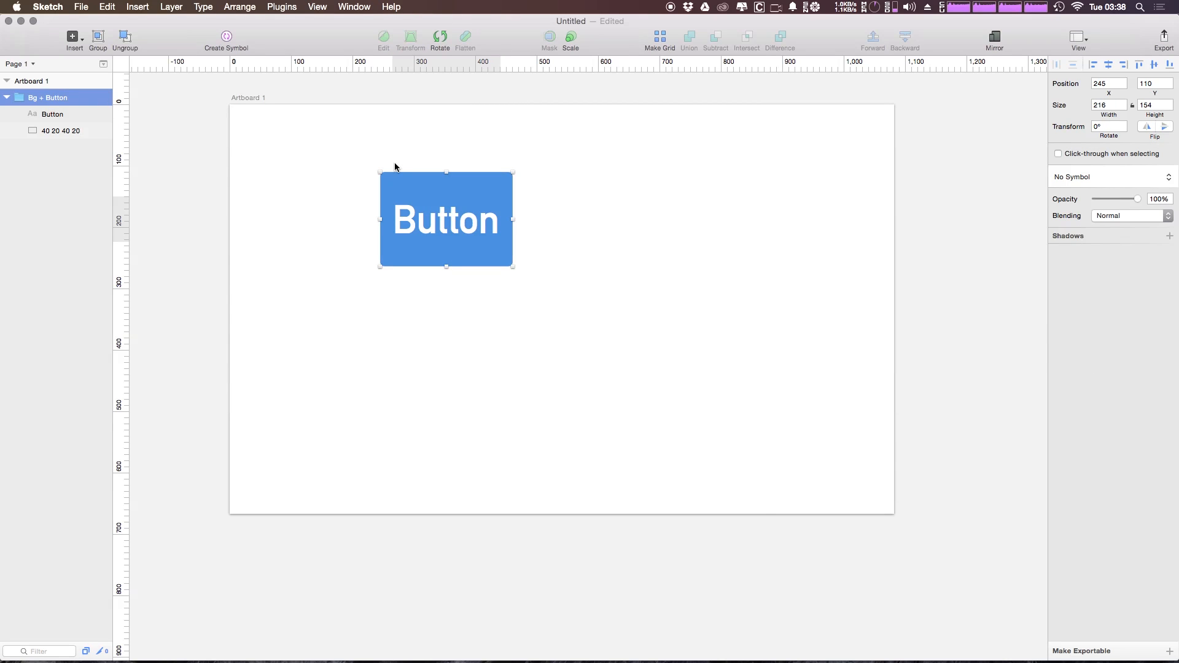
pyautogui.press('super+j')
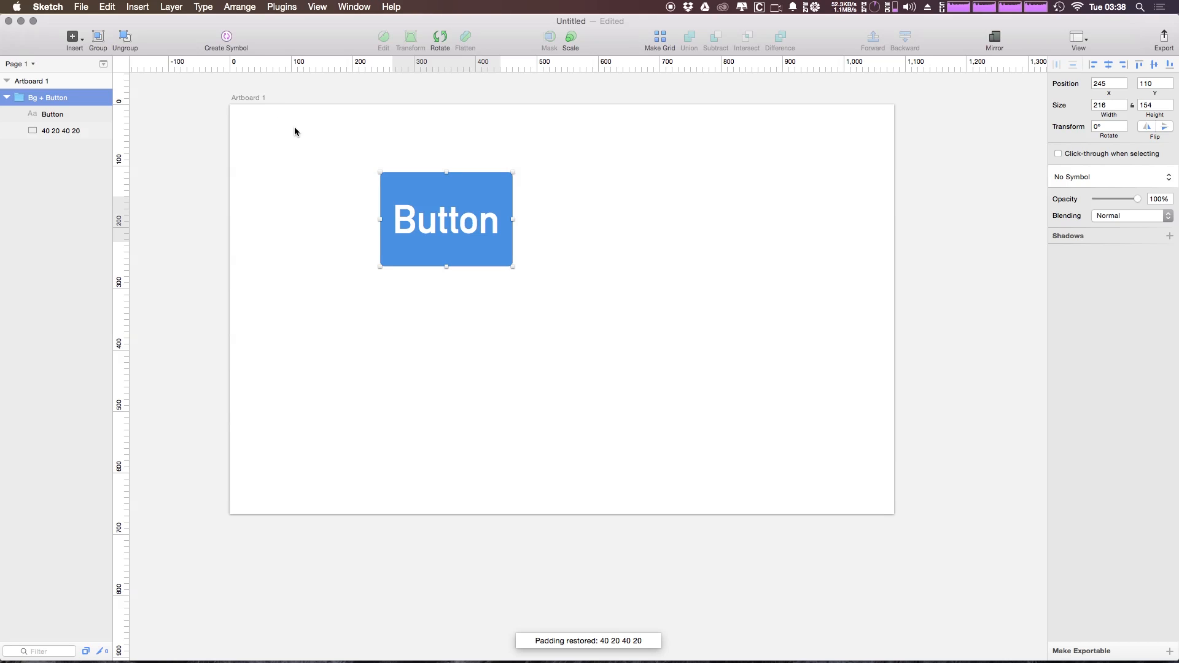
pyautogui.click(53, 130)
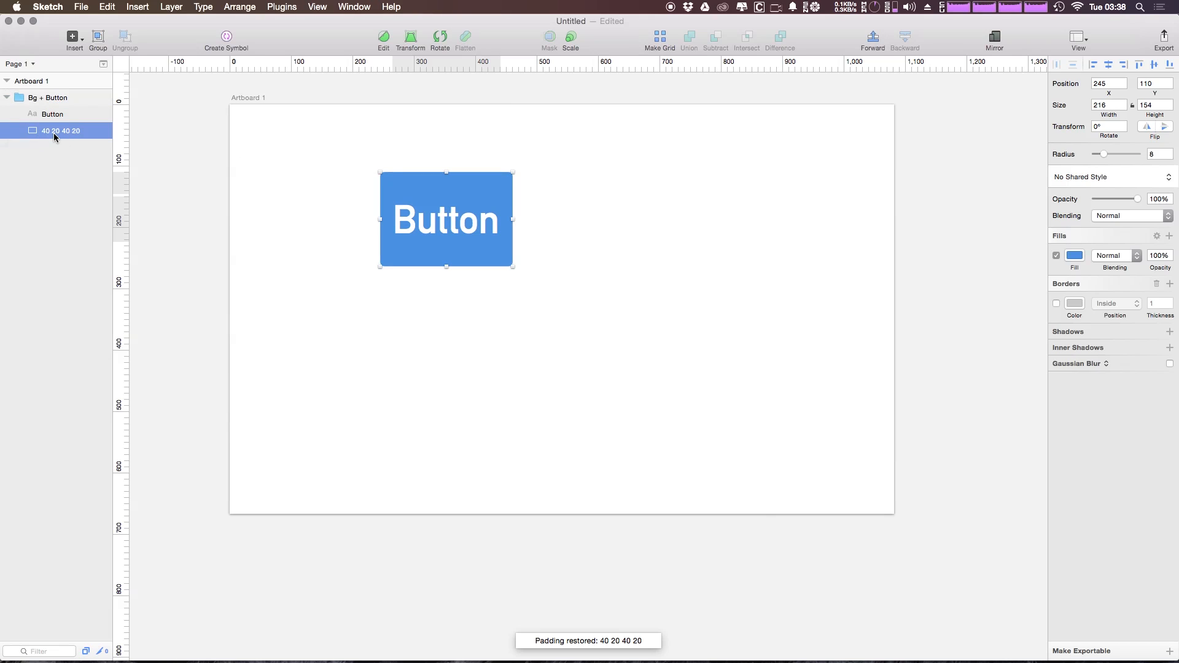
pyautogui.doubleClick(54, 132)
pyautogui.click(69, 134)
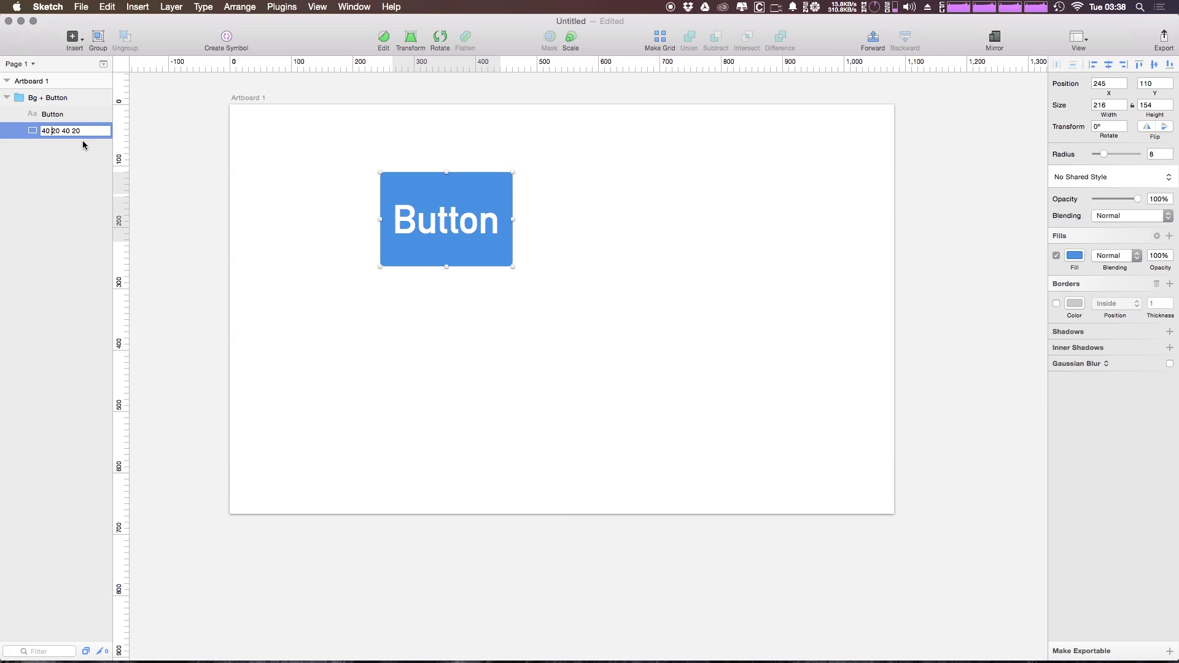
pyautogui.press('Delete')
pyautogui.write('10')
pyautogui.hotkey('ctrl', 'Right')
pyautogui.hotkey('ctrl', 'Left')
pyautogui.press('BackSpace')
pyautogui.write('10')
pyautogui.press('Return')
pyautogui.click(86, 98)
pyautogui.press('super+j')
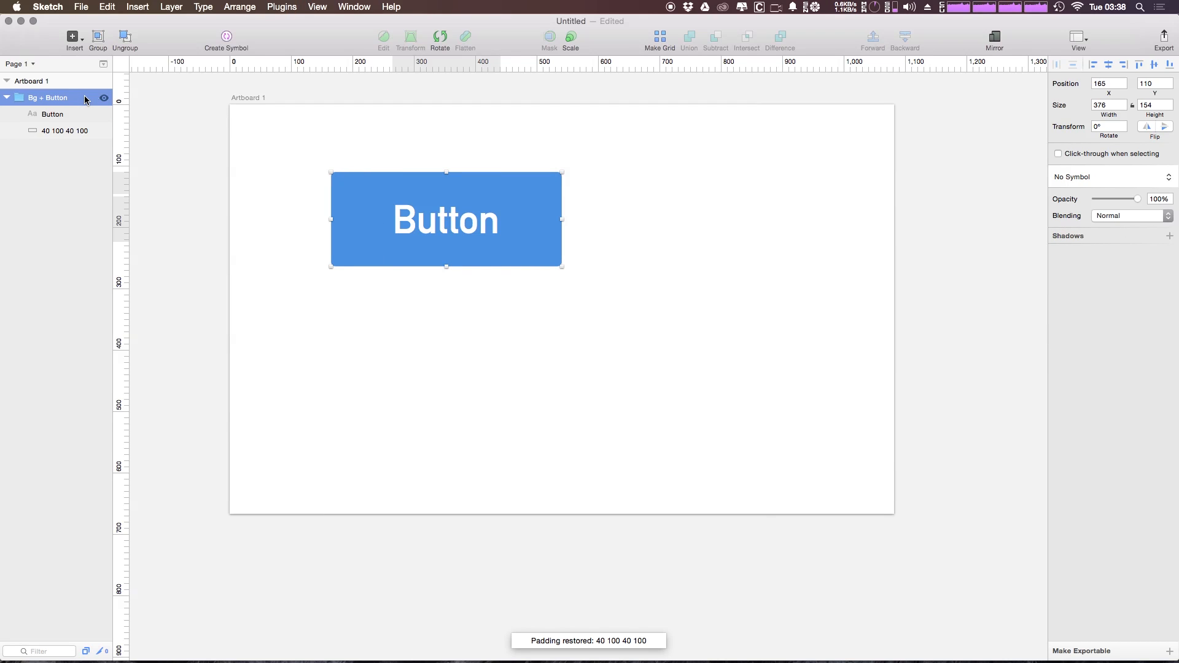
# Change the button's text to "Add" and reapply the stored padding to the Bg + Button group
pyautogui.click(428, 214)
pyautogui.doubleClick(428, 216)
pyautogui.doubleClick(438, 216)
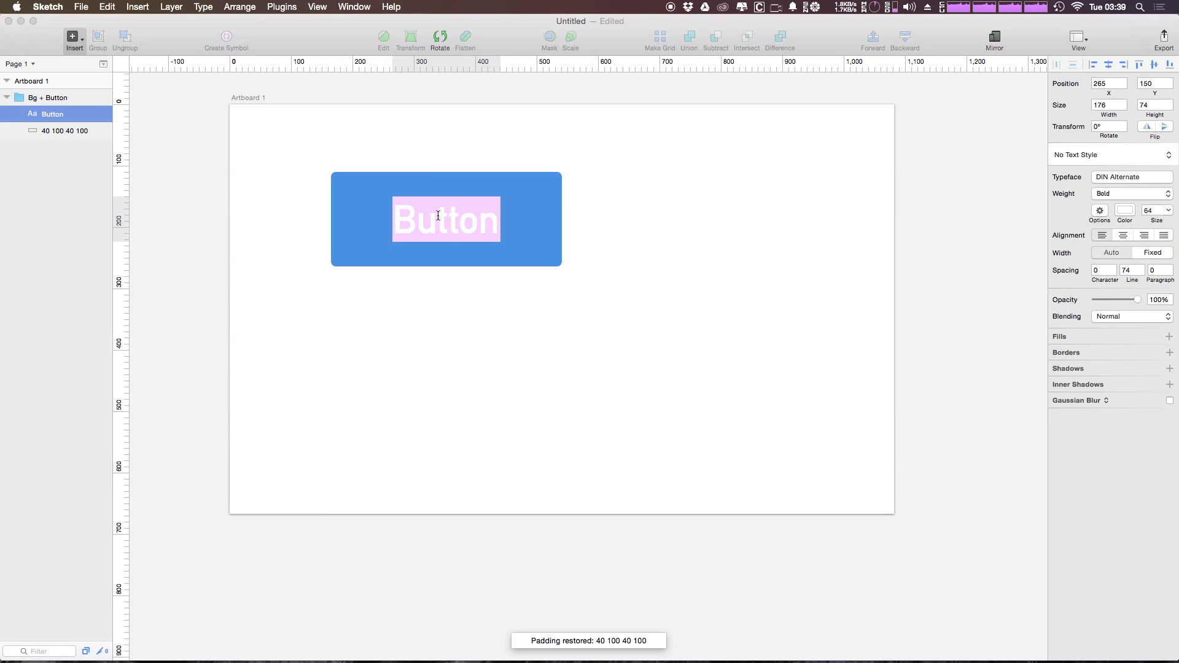
pyautogui.write('U')
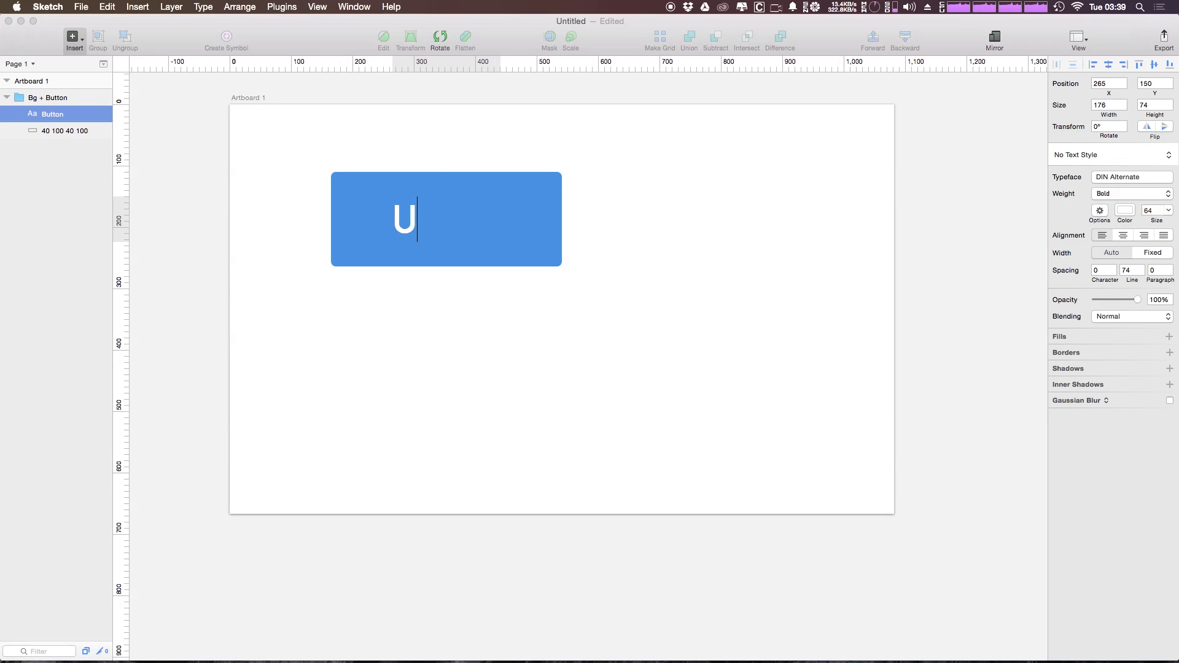
pyautogui.press('BackSpace')
pyautogui.write('Add')
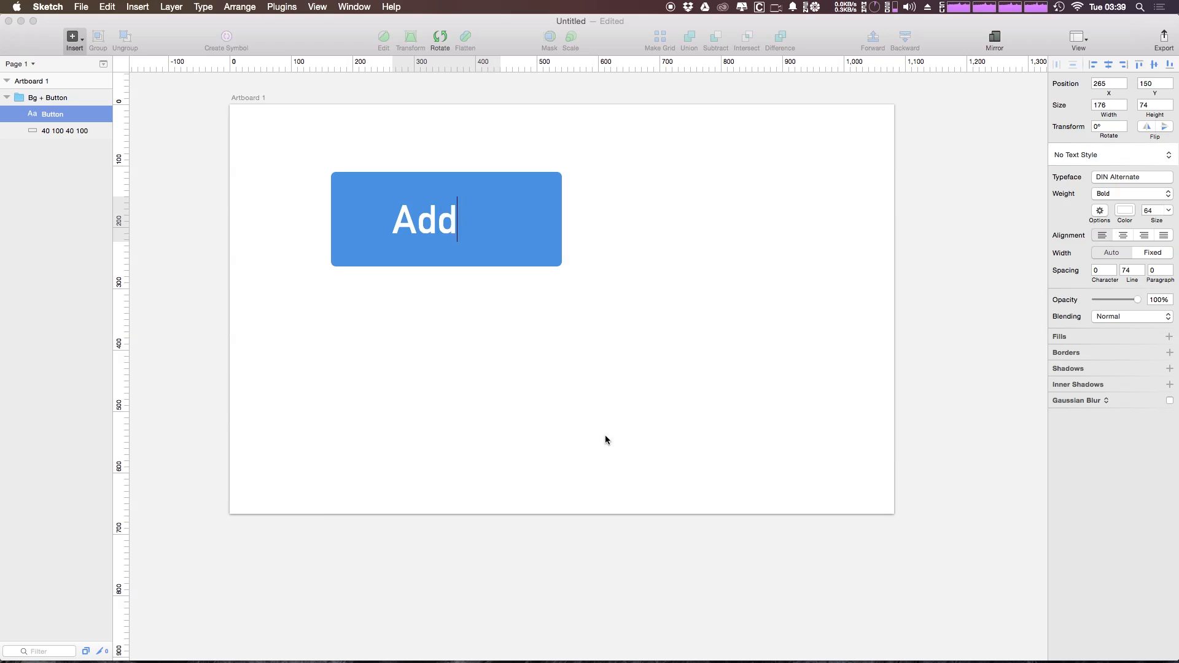
pyautogui.click(606, 441)
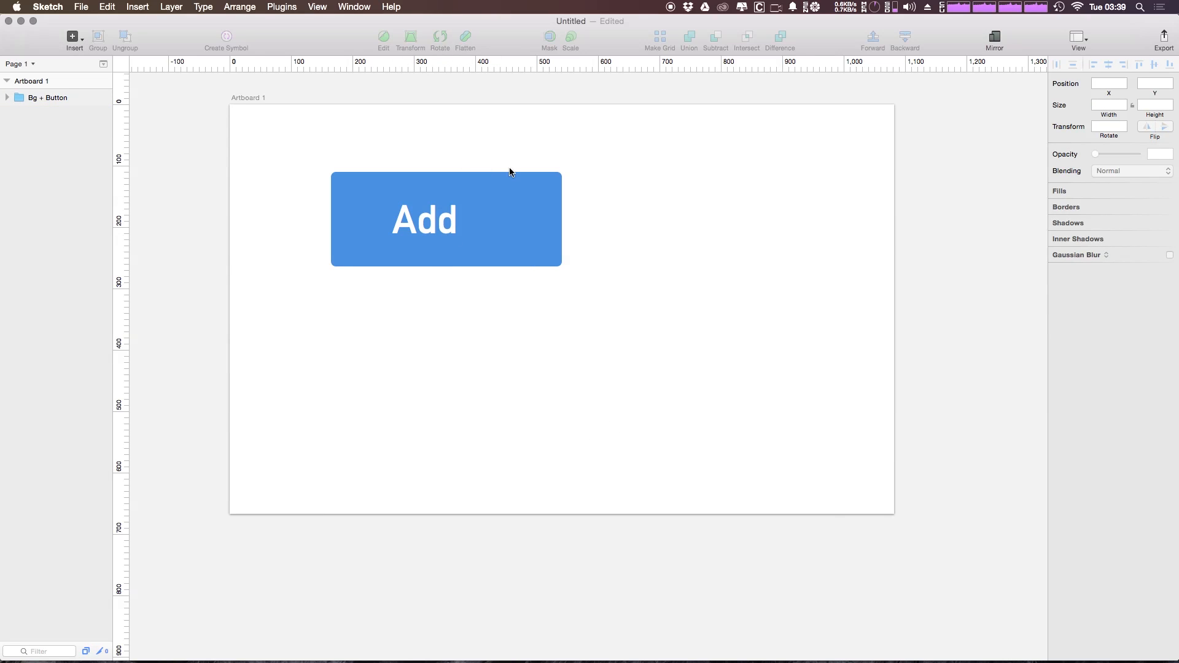
pyautogui.click(75, 99)
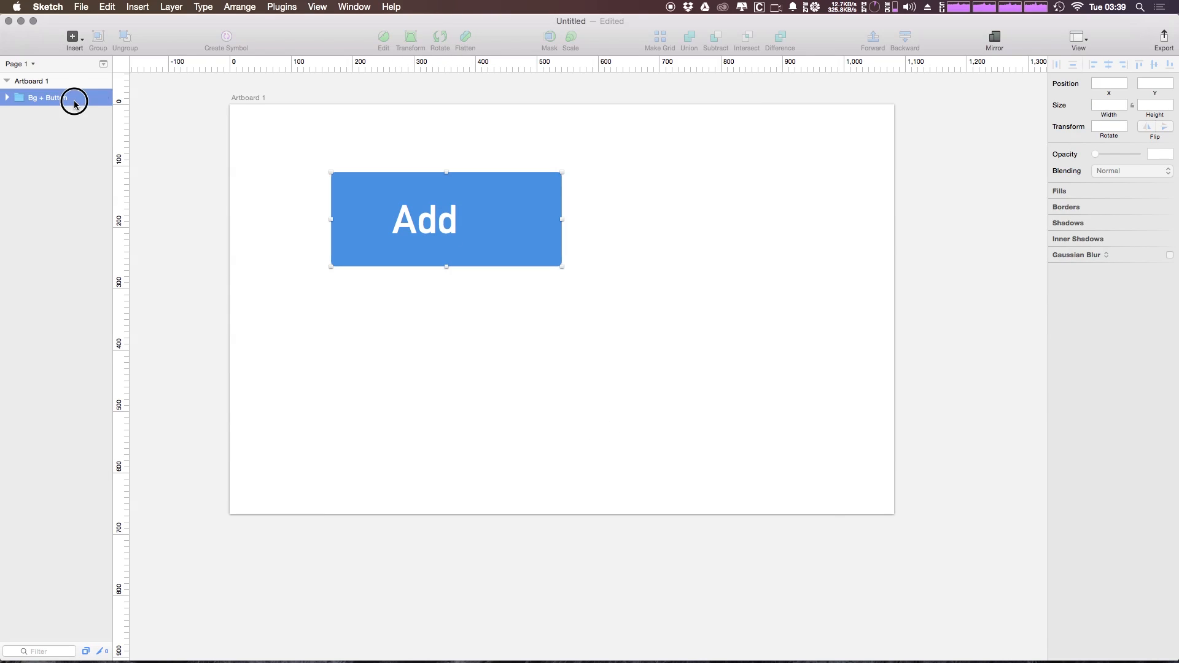
pyautogui.press('super+j')
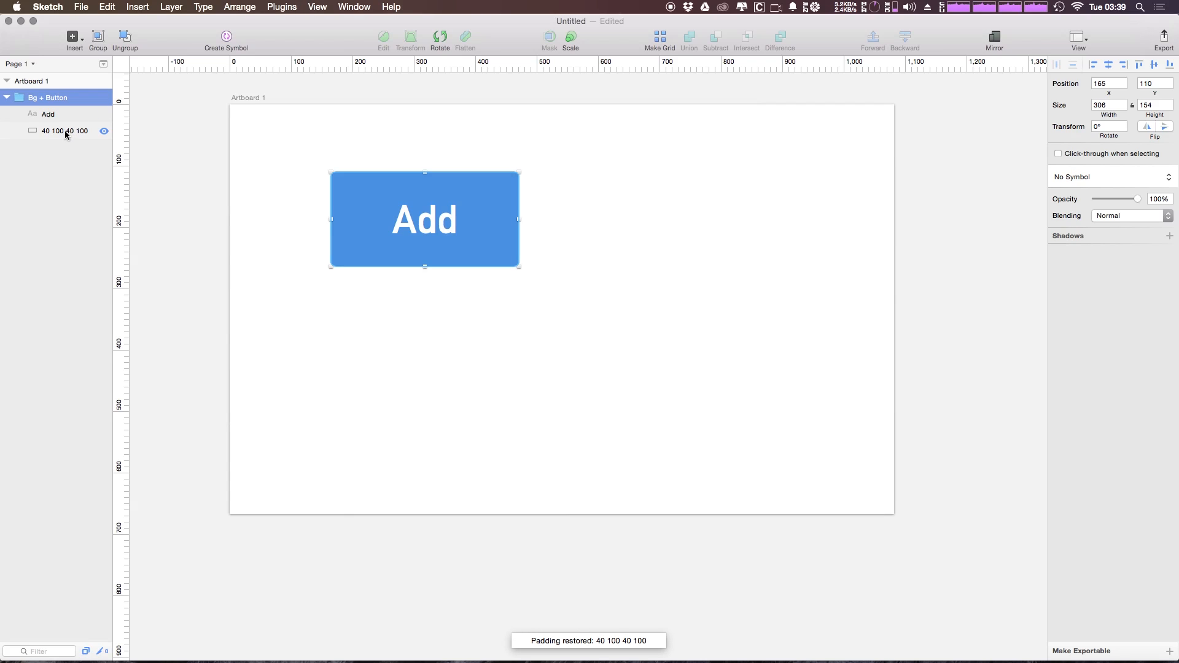
pyautogui.doubleClick(65, 131)
pyautogui.click(61, 131)
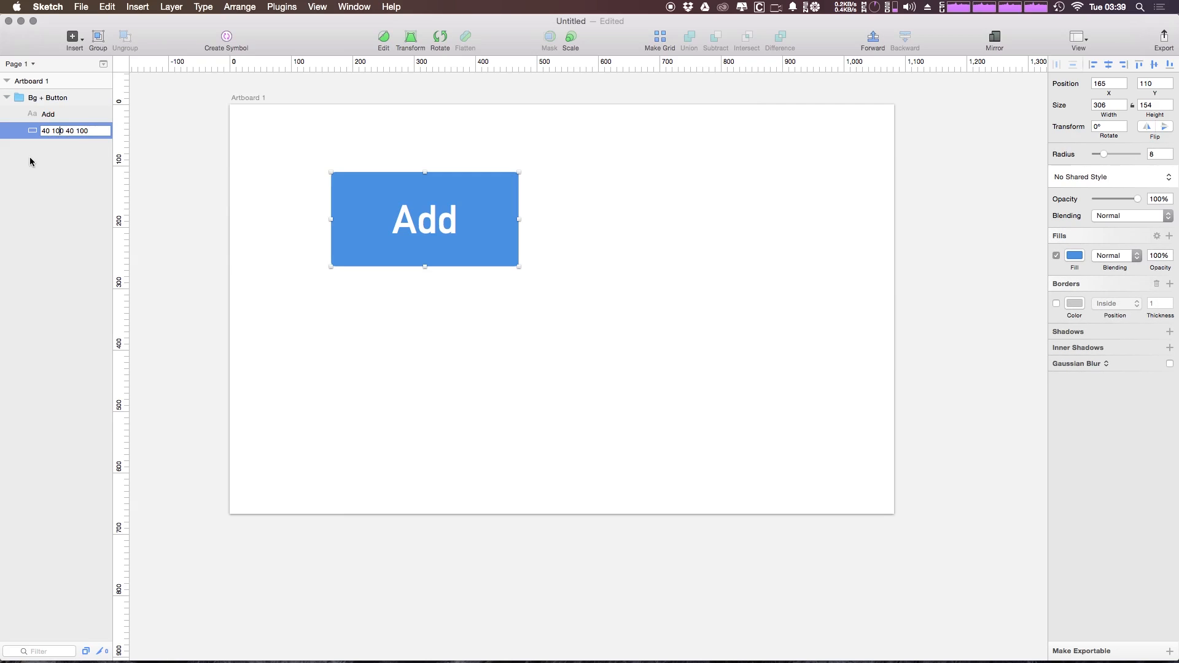
pyautogui.press('Delete')
pyautogui.write('1')
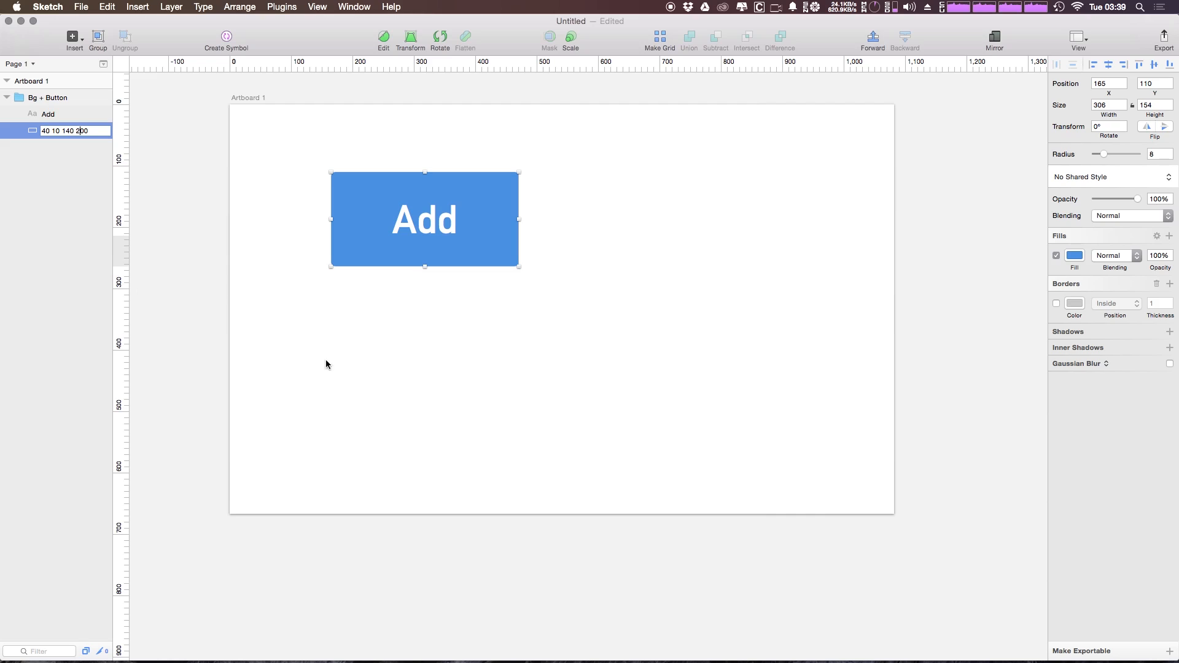
pyautogui.click(368, 384)
pyautogui.click(86, 100)
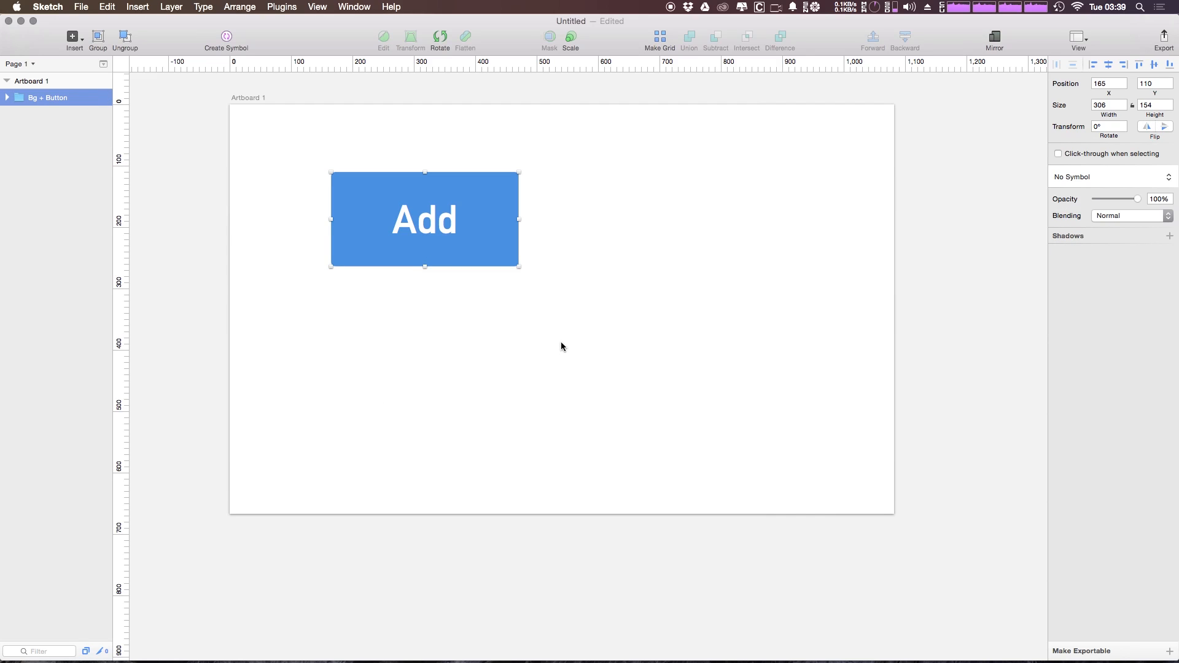
pyautogui.hotkey('ctrl', 'alt', 'p')
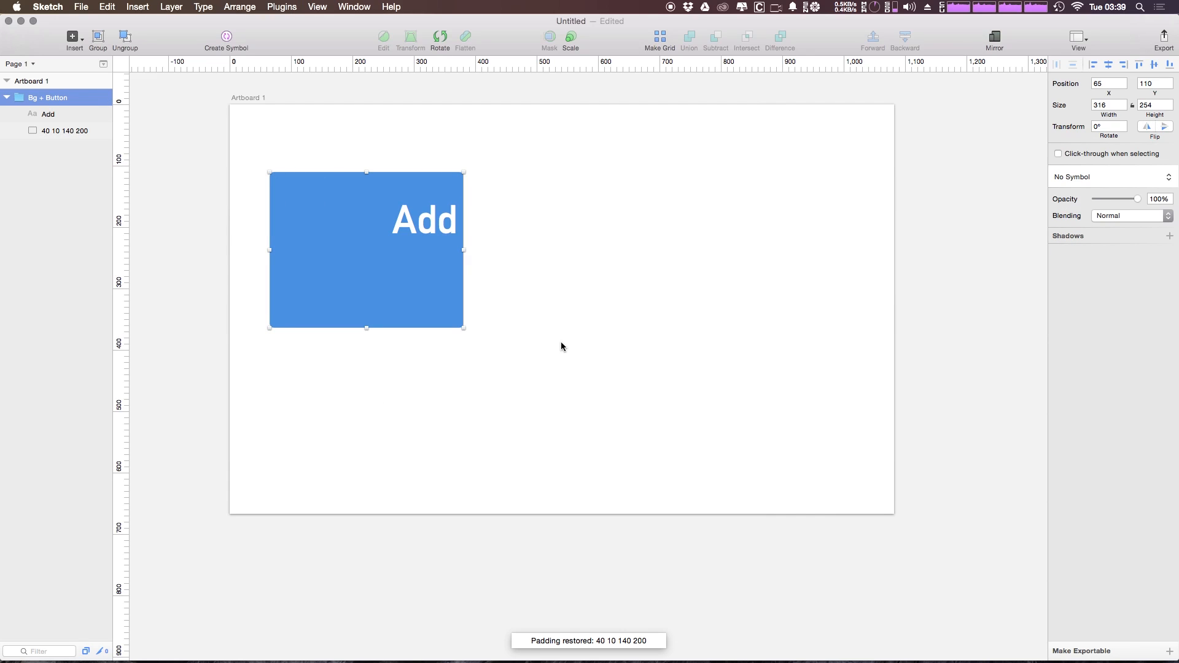
# Move the Bg + Button group to about X 43, Y 109, and check the Add text's distances to its background
pyautogui.moveTo(436, 225); pyautogui.dragTo(422, 224)
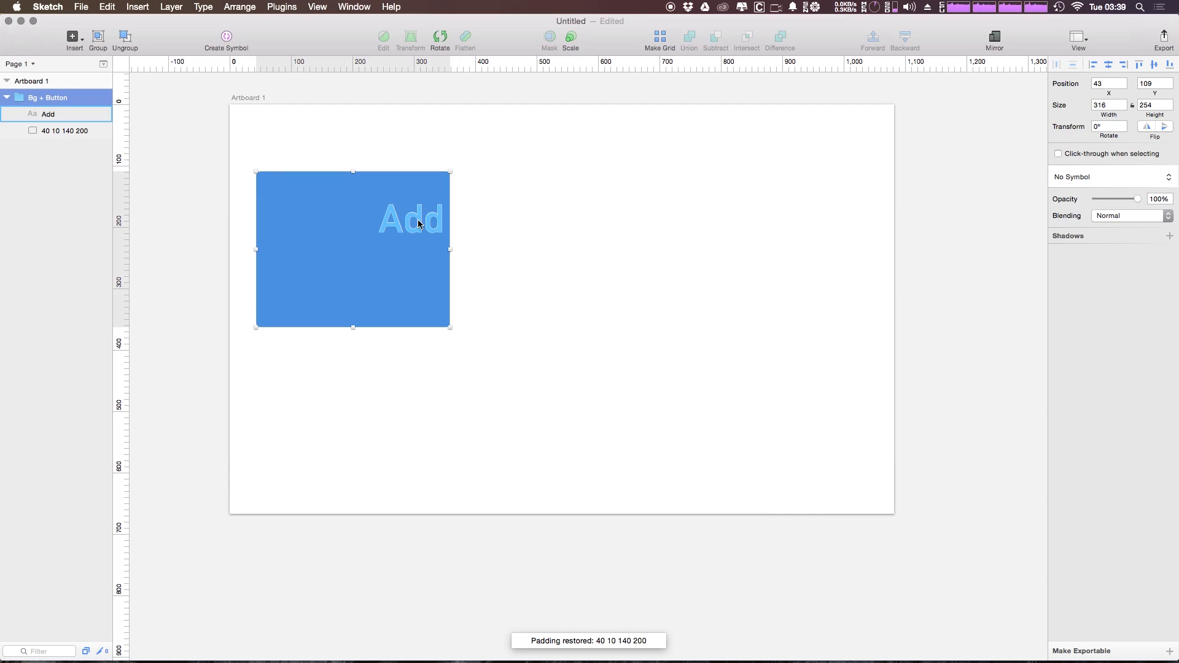
pyautogui.doubleClick(422, 224)
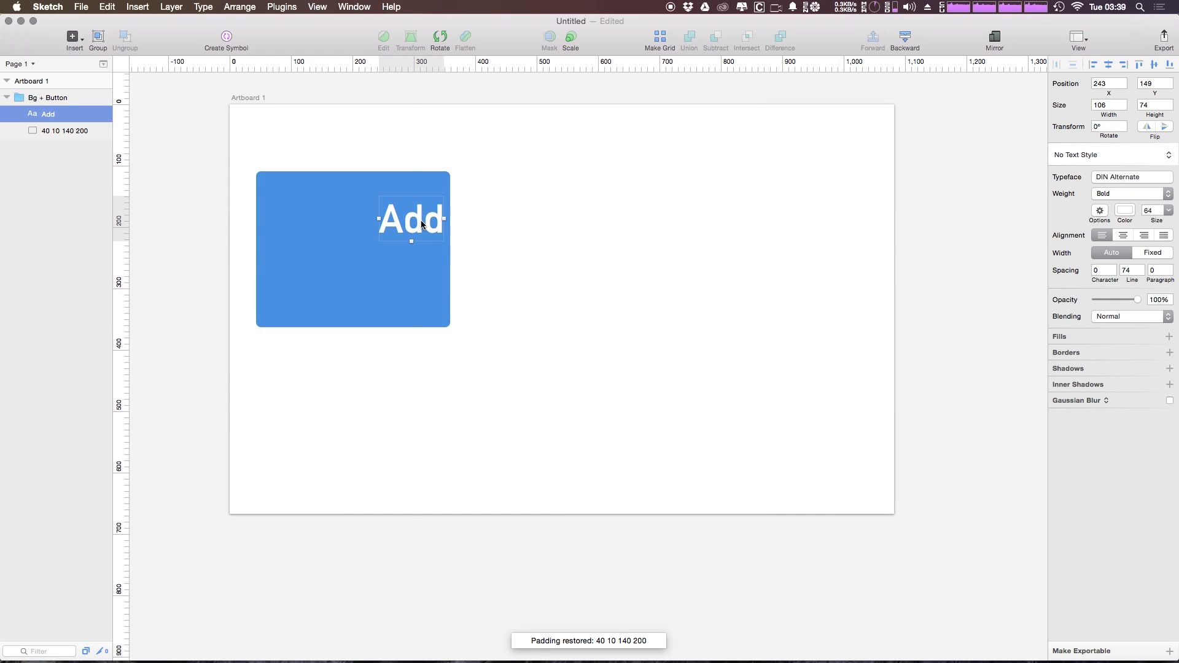
pyautogui.press('alt')
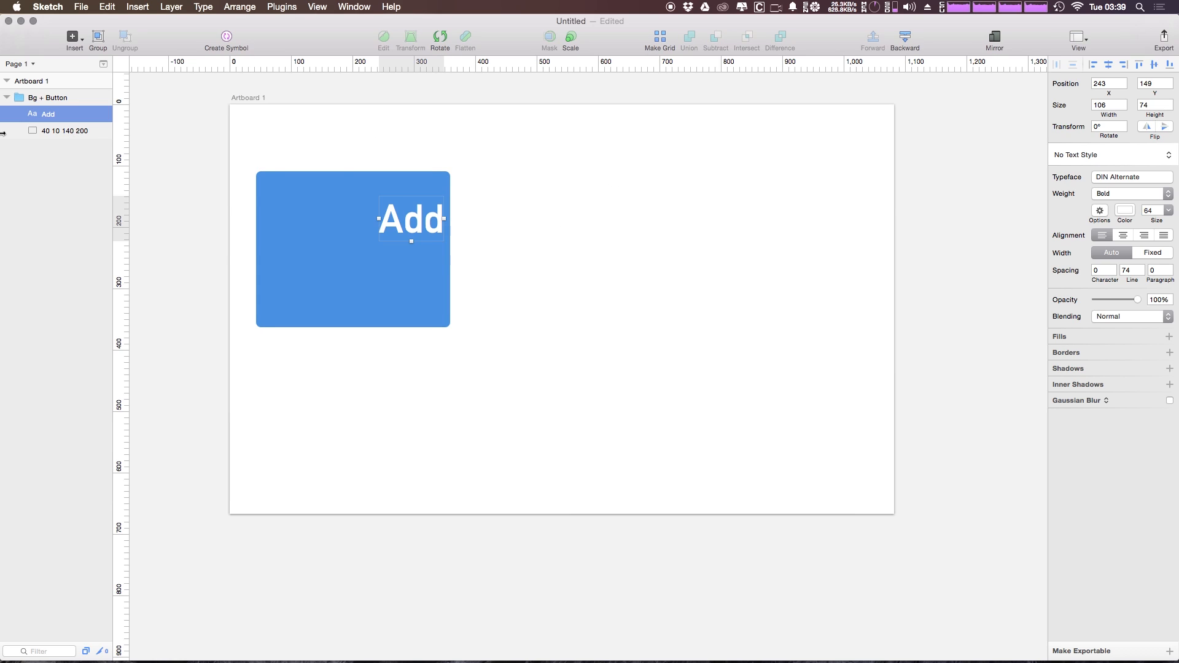
# Rename the background layer to 40 80 40 80 and apply that padding to the Bg + Button group
pyautogui.doubleClick(47, 130)
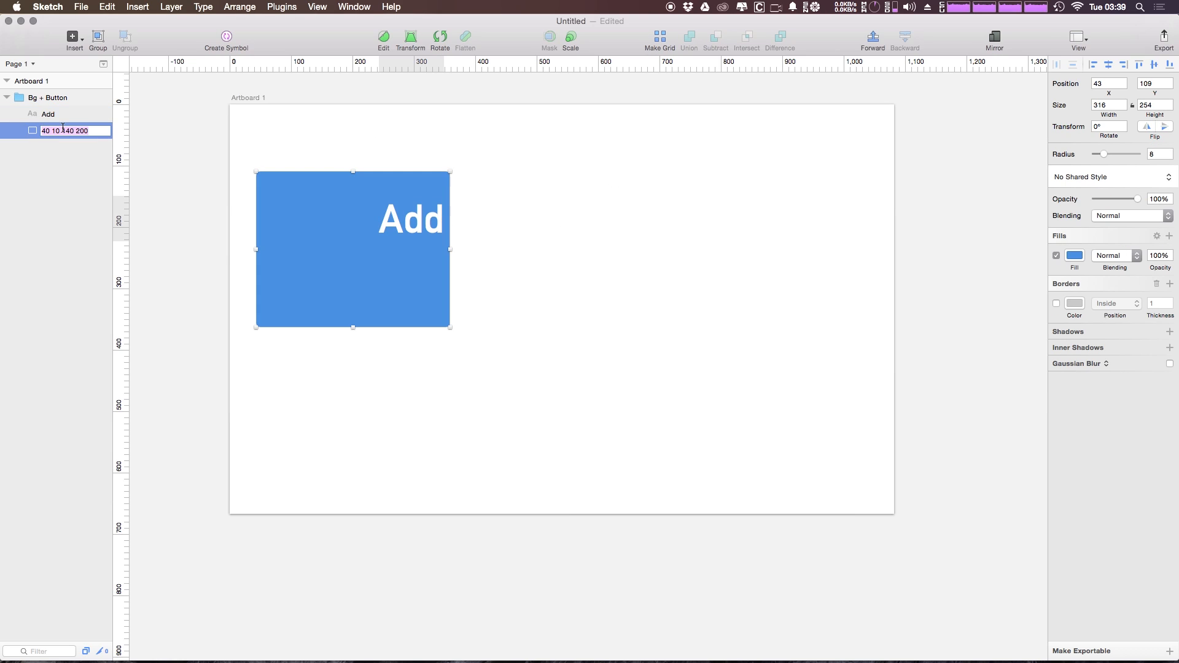
pyautogui.write('40 80 40 80')
pyautogui.press('Return')
pyautogui.click(67, 100)
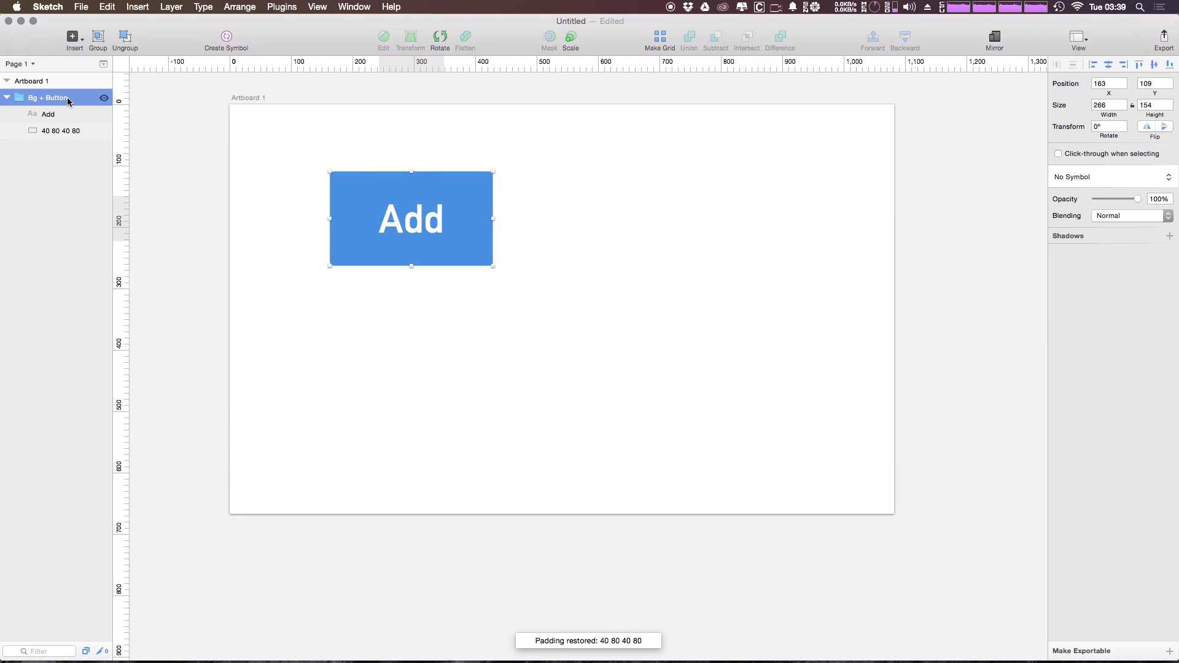
pyautogui.click(677, 287)
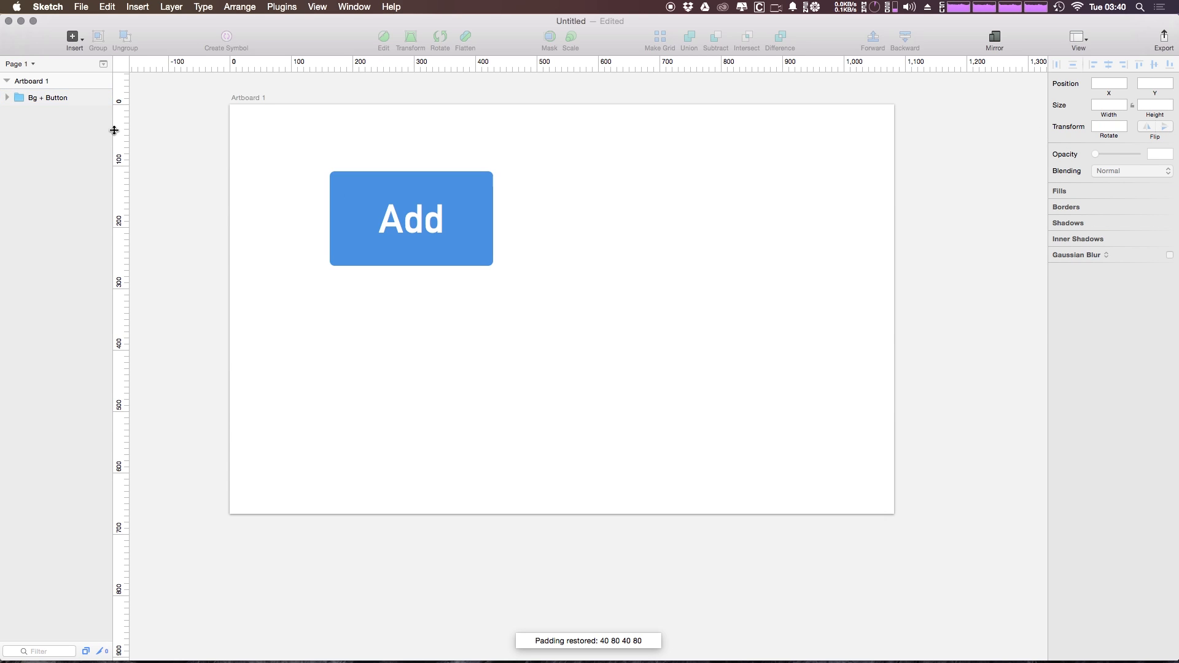
# Duplicate the Bg + Button group and place the copy beside the original at about X 494, Y 113
pyautogui.click(29, 99)
pyautogui.press('super+d')
pyautogui.moveTo(422, 209); pyautogui.dragTo(620, 213)
# Change the duplicated button's text to "Delete"
pyautogui.doubleClick(610, 225)
pyautogui.doubleClick(608, 224)
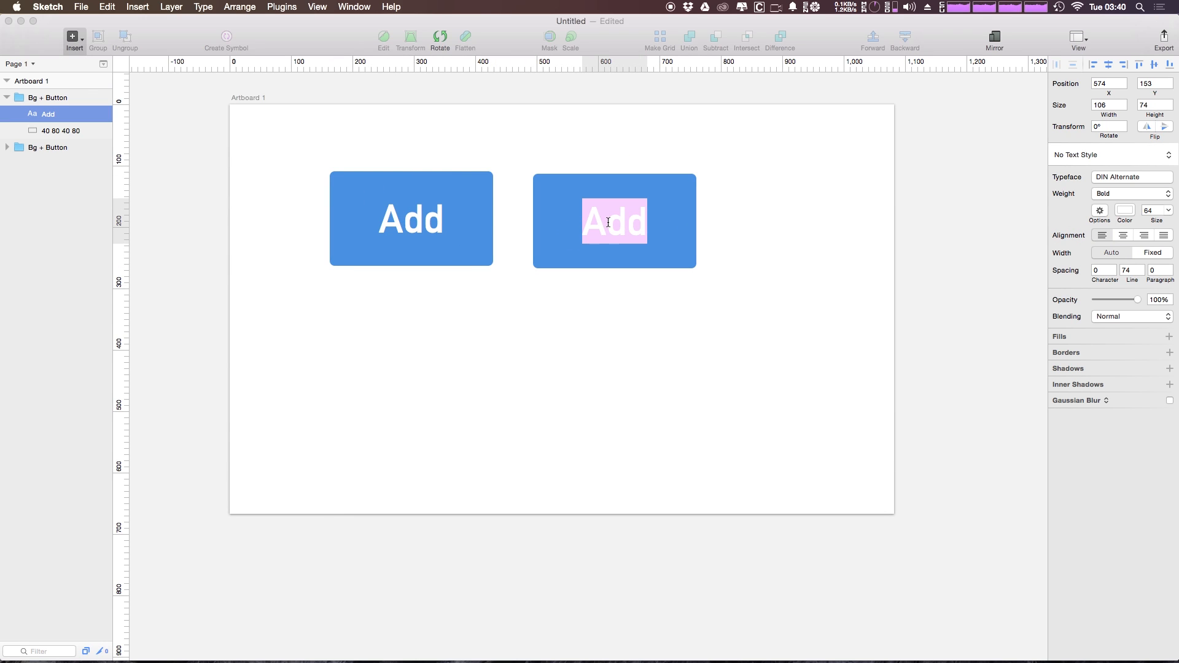
pyautogui.write('DELETE')
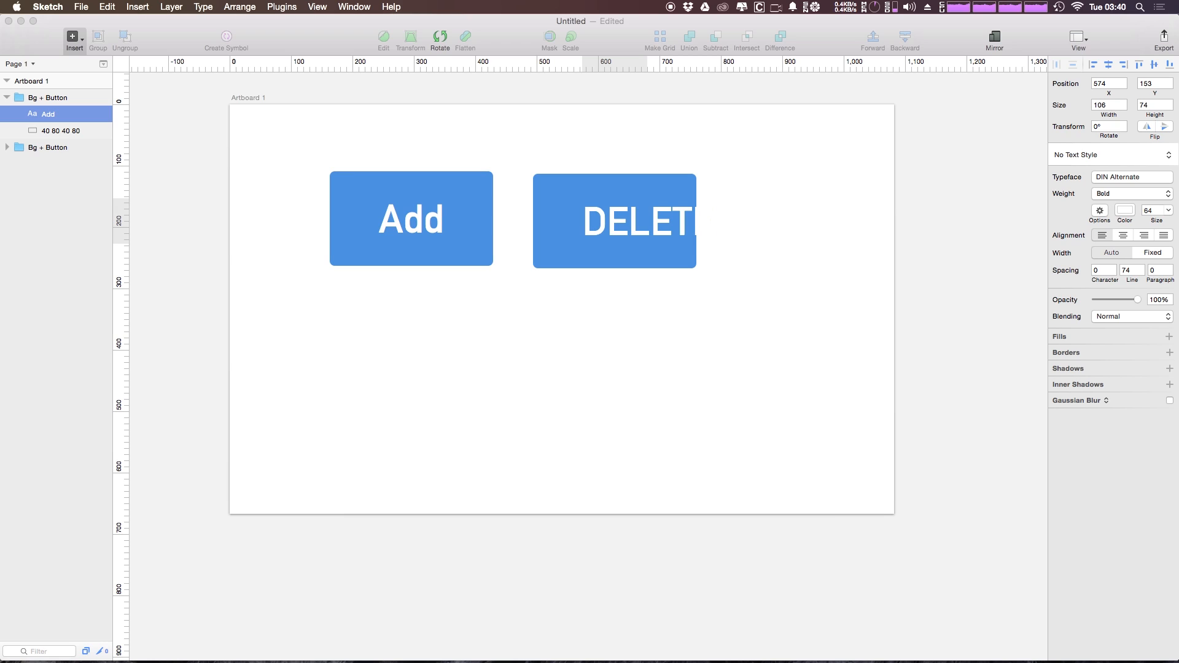
pyautogui.press('BackSpace')
pyautogui.press('BackSpace')
pyautogui.press('BackSpace')
pyautogui.press('BackSpace')
pyautogui.press('BackSpace')
pyautogui.write('elete')
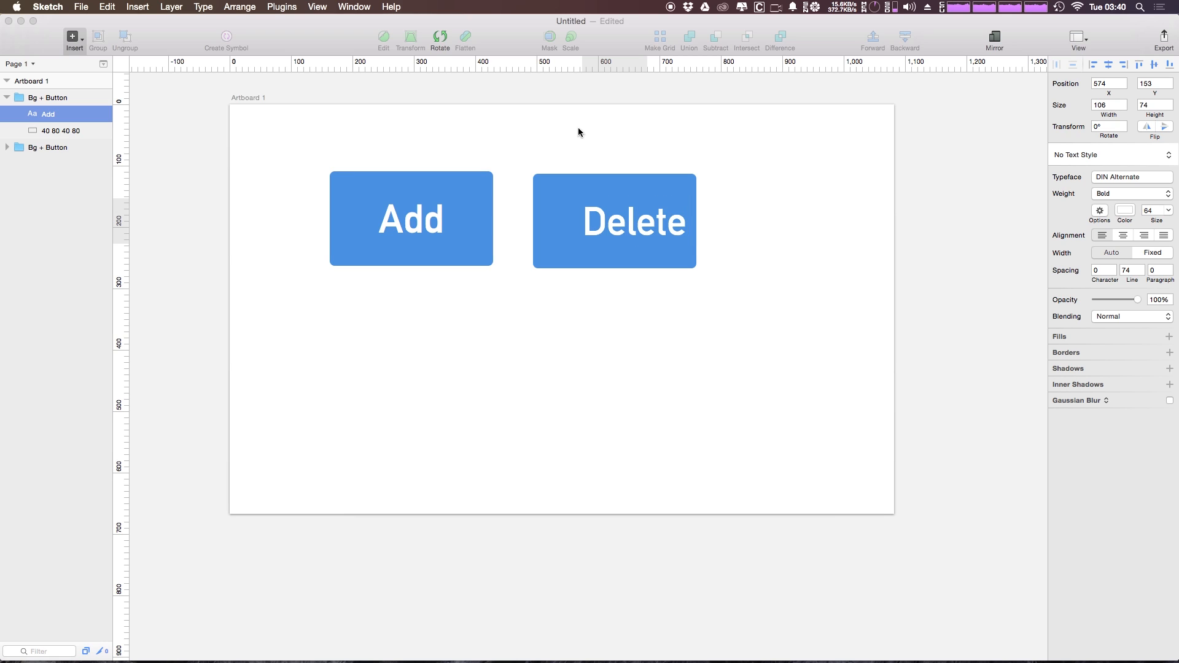
# Fill the Delete button's background with the red global color
pyautogui.click(75, 130)
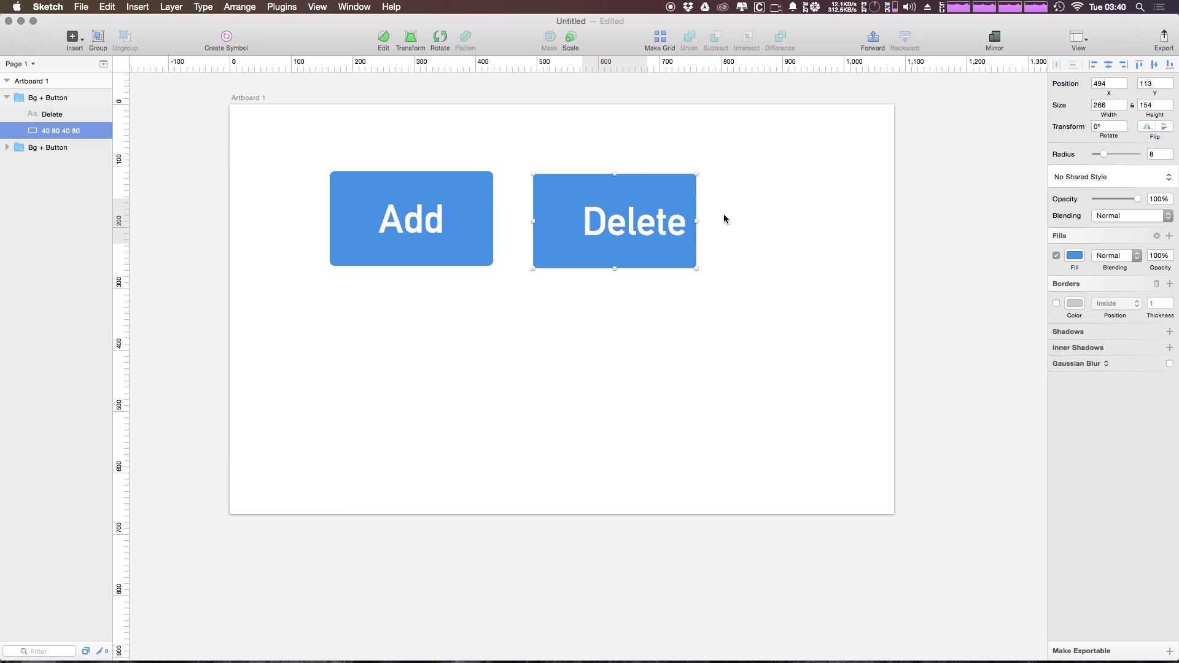
pyautogui.click(1075, 255)
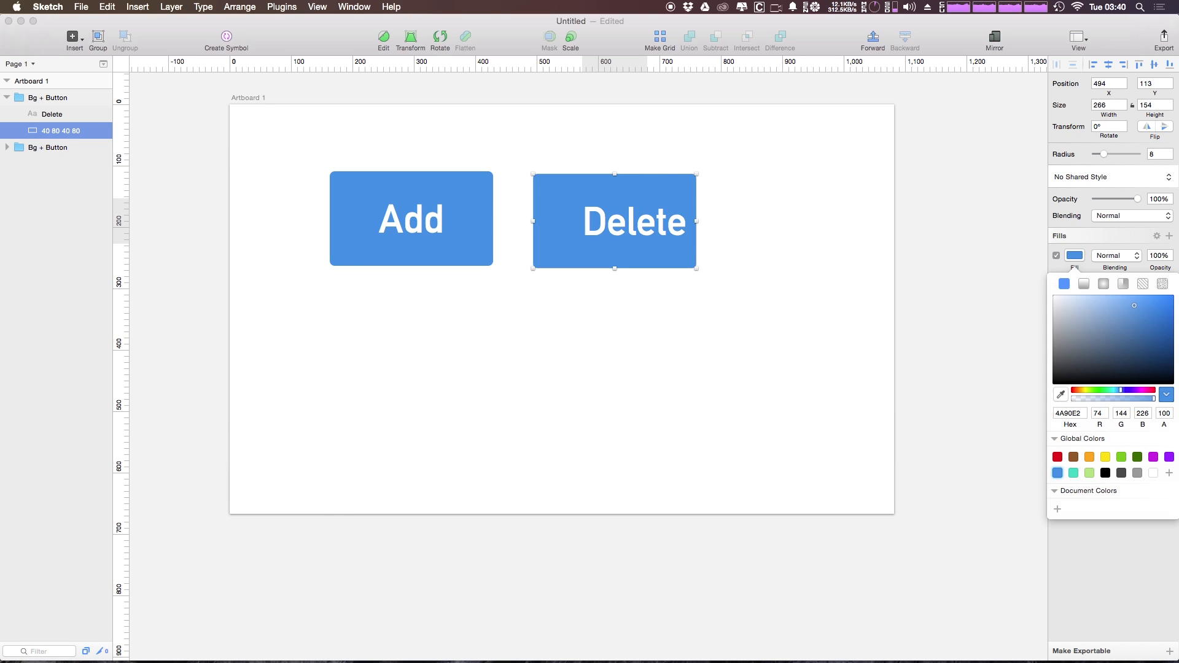
pyautogui.click(1057, 457)
pyautogui.click(744, 268)
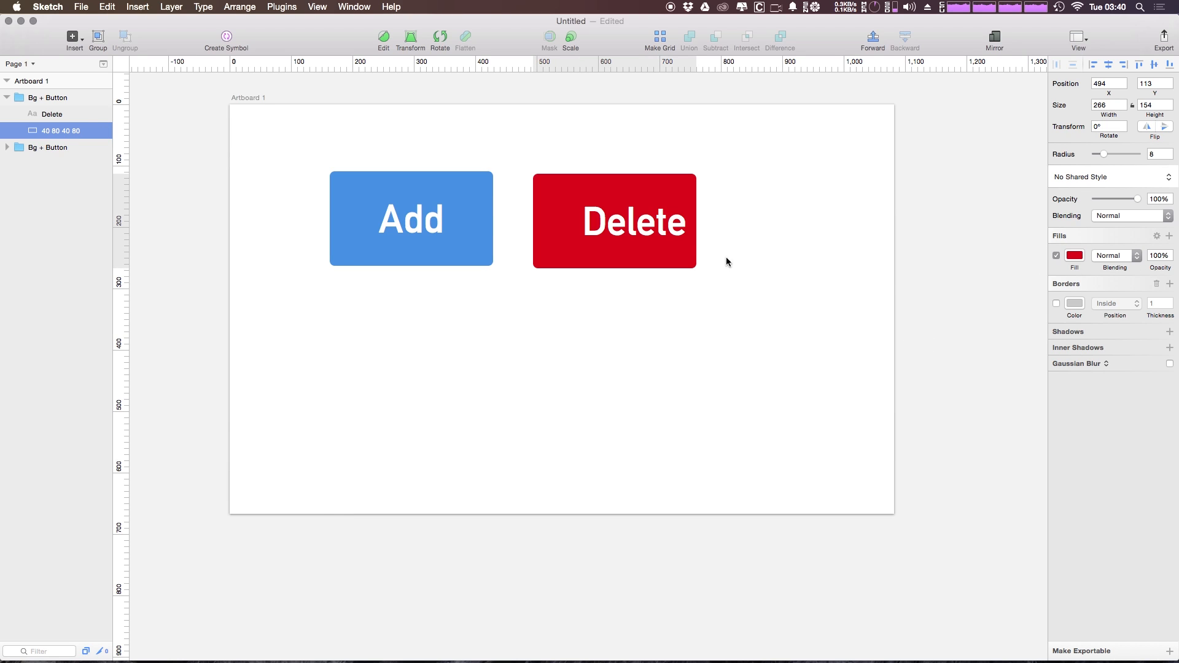
# Reapply the stored padding to the Delete button's Bg + Button group
pyautogui.click(55, 96)
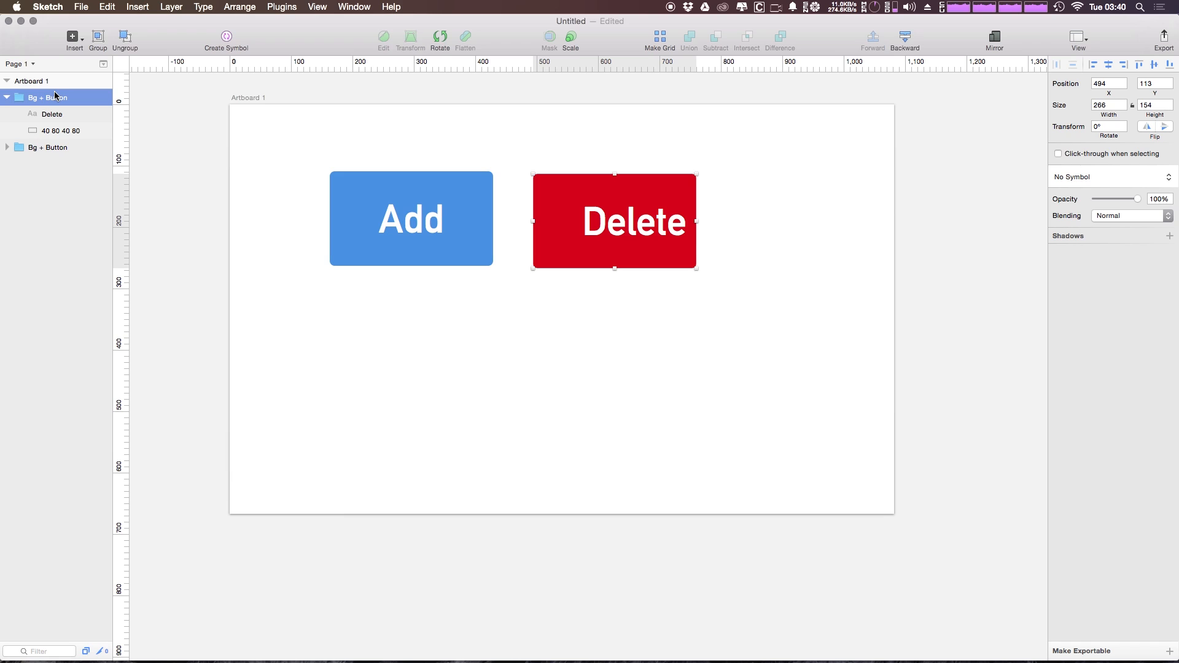
pyautogui.press('super+j')
pyautogui.click(444, 415)
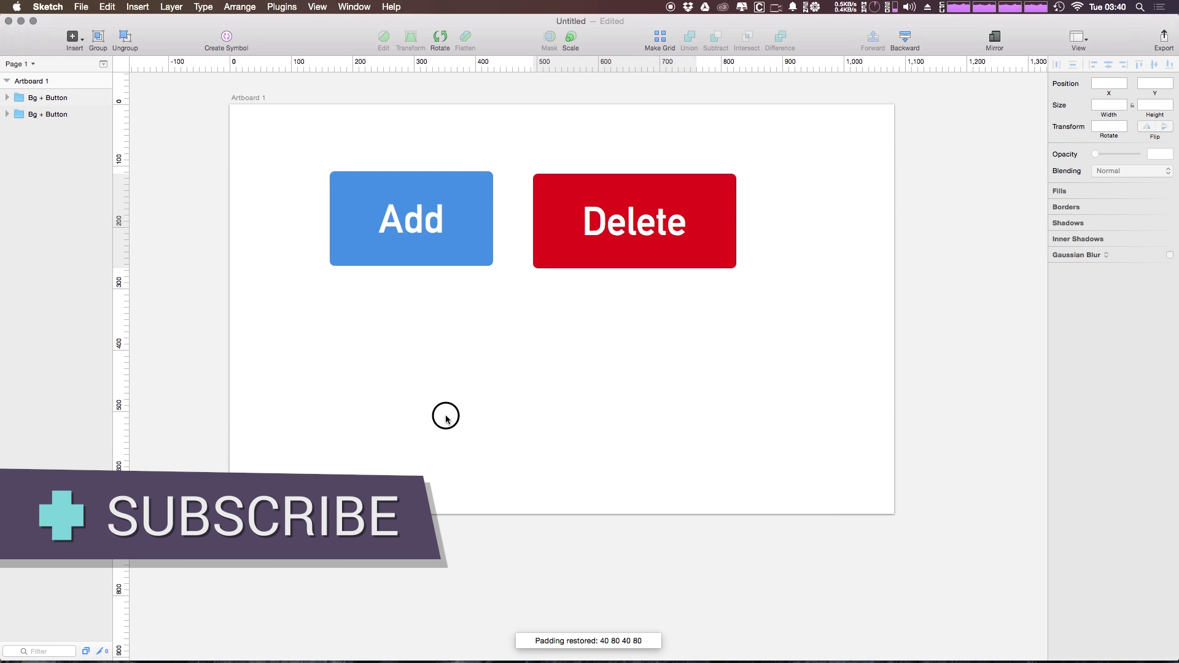
# Select both the Add and Delete buttons and move them together to the lower middle of the artboard
pyautogui.moveTo(811, 144); pyautogui.dragTo(216, 353)
pyautogui.moveTo(397, 256); pyautogui.dragTo(448, 450)
pyautogui.click(913, 349)
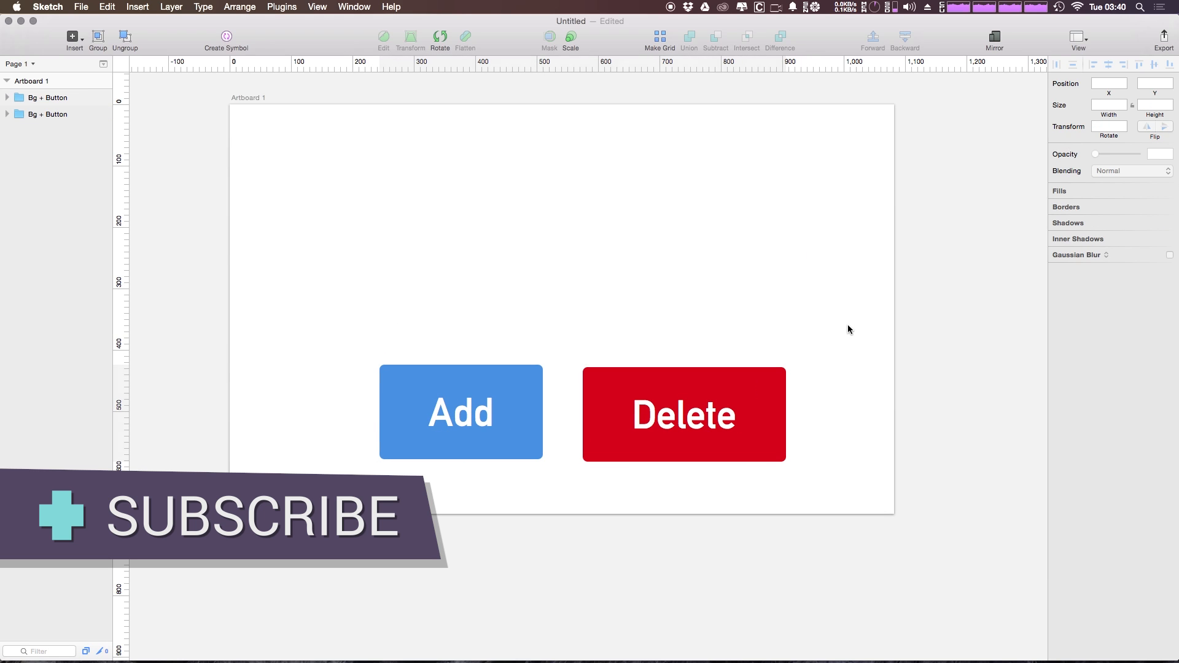